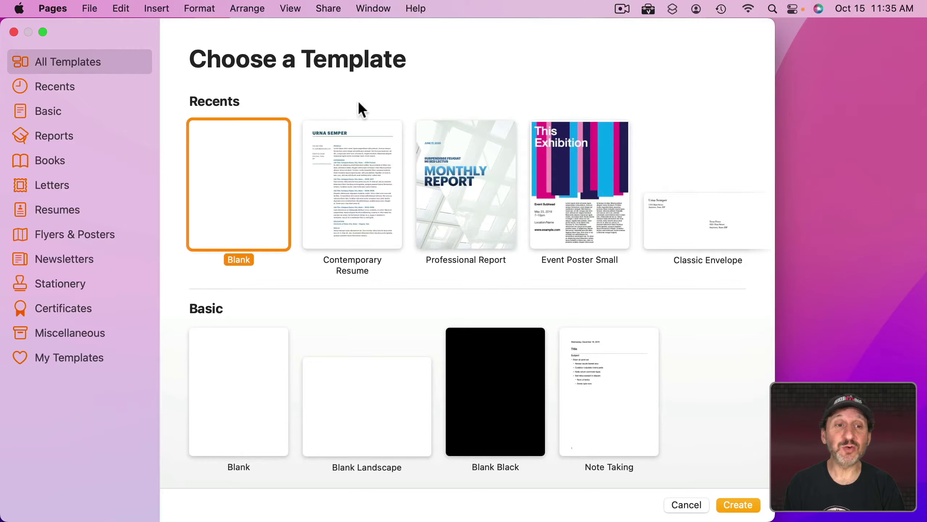
- Create a blank document and review the document paper sizes available for the HP LaserJet printer, keeping US Letter
{"action": "double_click", "coordinate": [238, 174]}
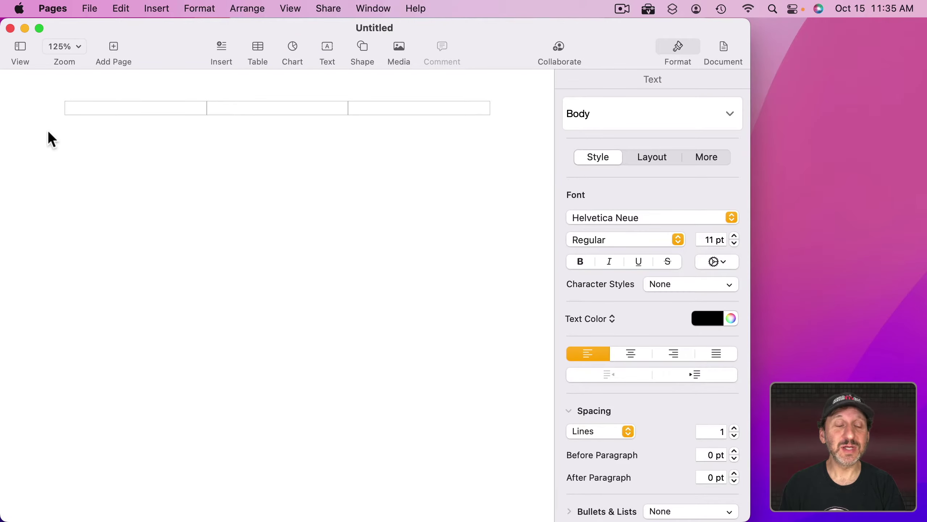
{"action": "left_click", "coordinate": [723, 47]}
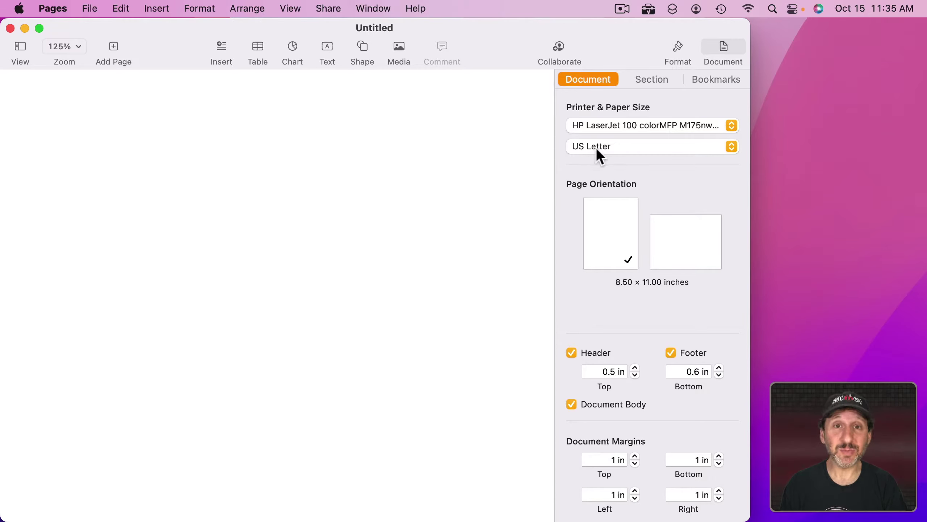
{"action": "left_click", "coordinate": [607, 147]}
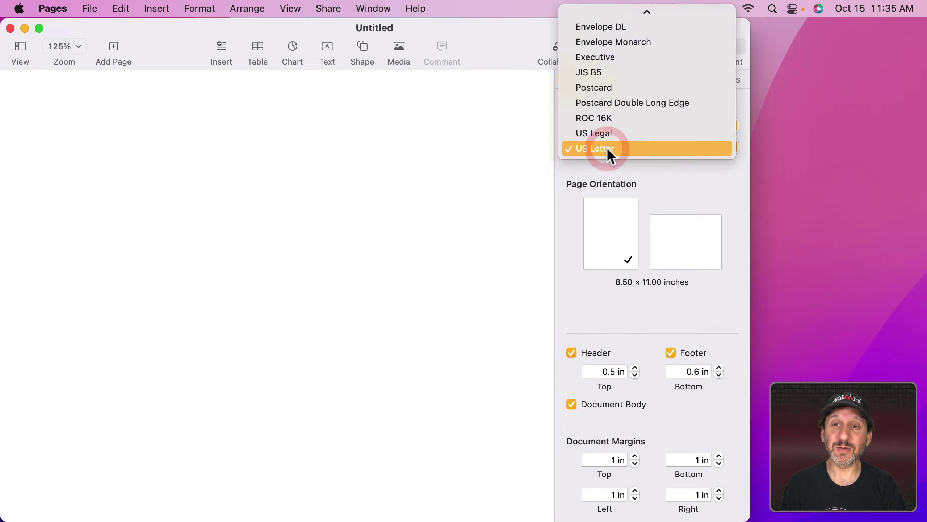
{"action": "mouse_move", "coordinate": [594, 10]}
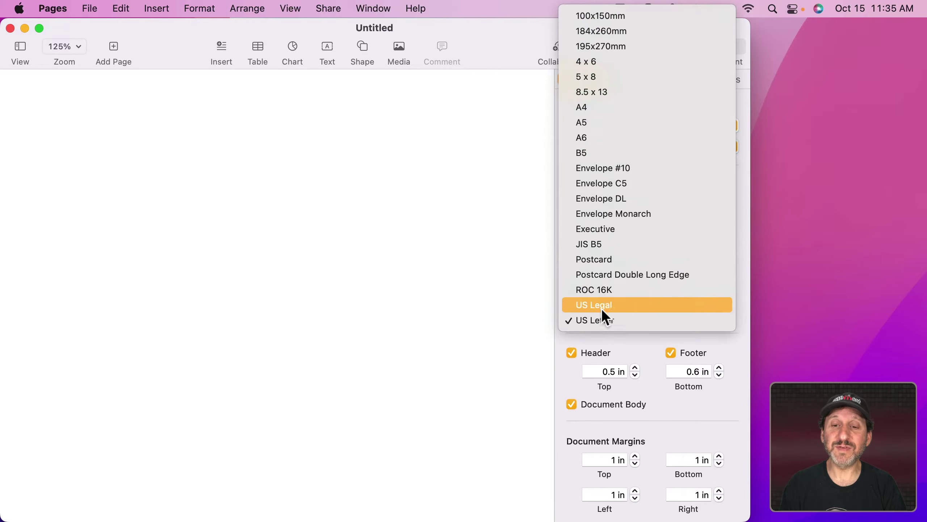
{"action": "left_click", "coordinate": [596, 321]}
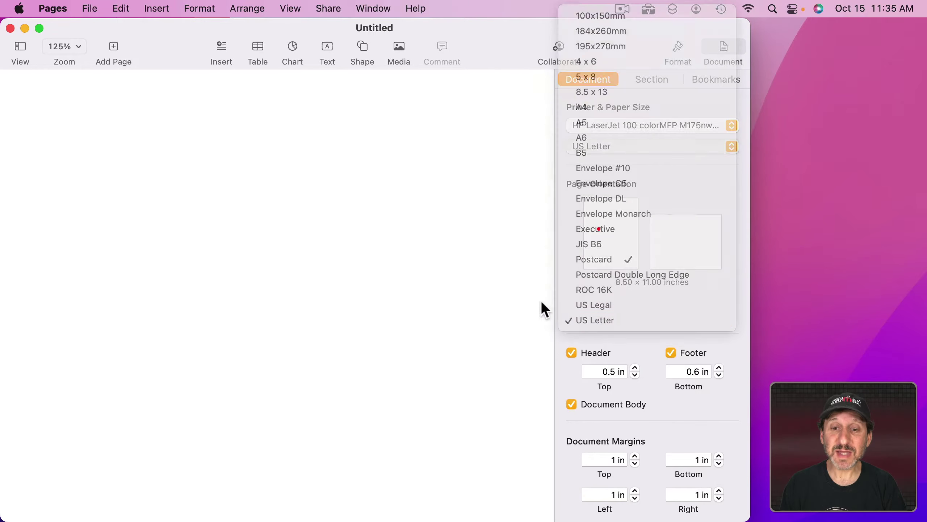
- Set the document's printer to Any Printer and review the paper sizes offered for it
{"action": "left_click", "coordinate": [602, 125]}
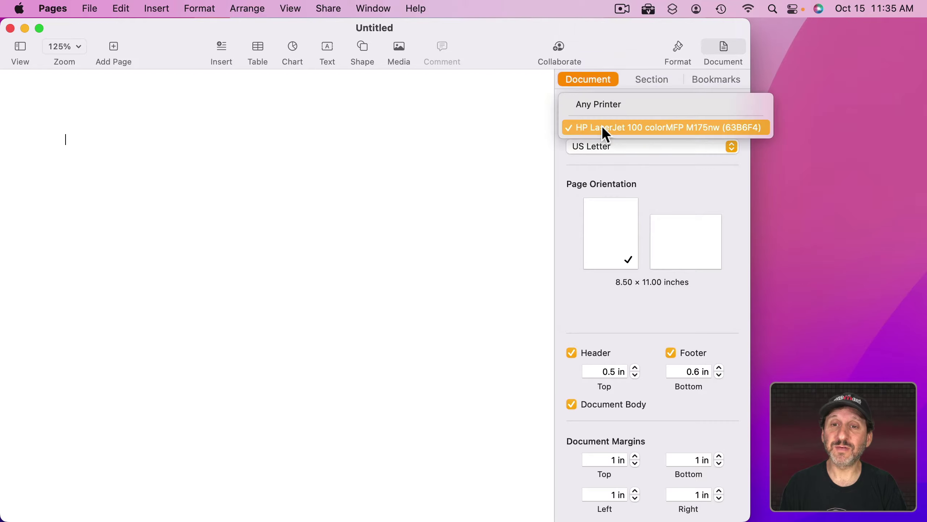
{"action": "left_click", "coordinate": [601, 106]}
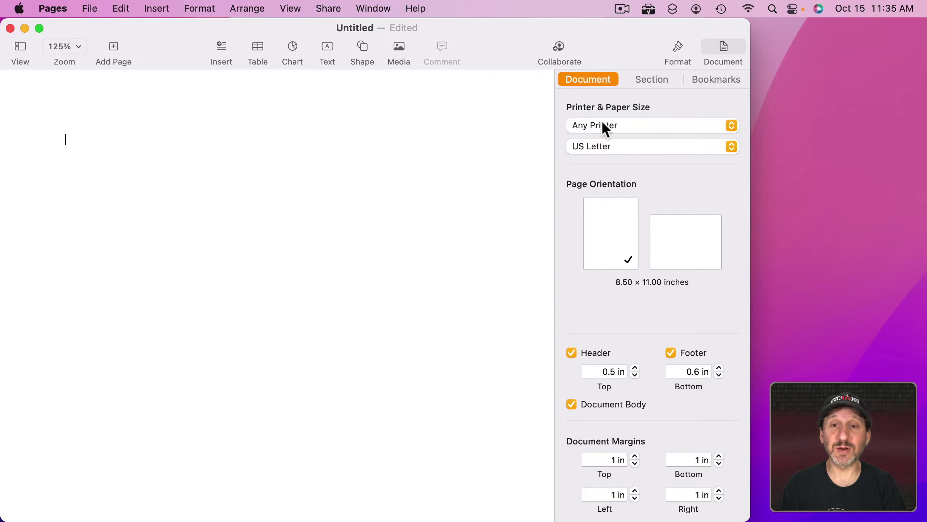
{"action": "left_click", "coordinate": [601, 146]}
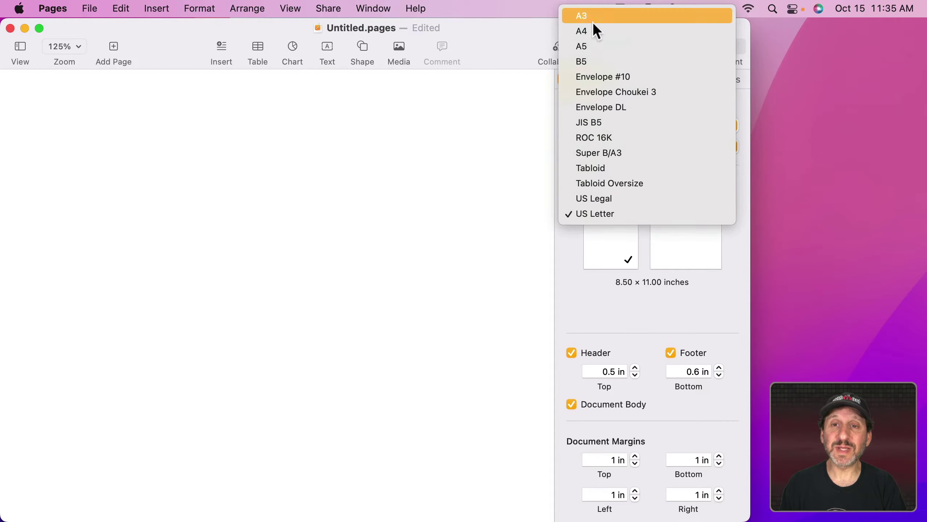
{"action": "left_click", "coordinate": [588, 100]}
{"action": "left_click", "coordinate": [598, 125]}
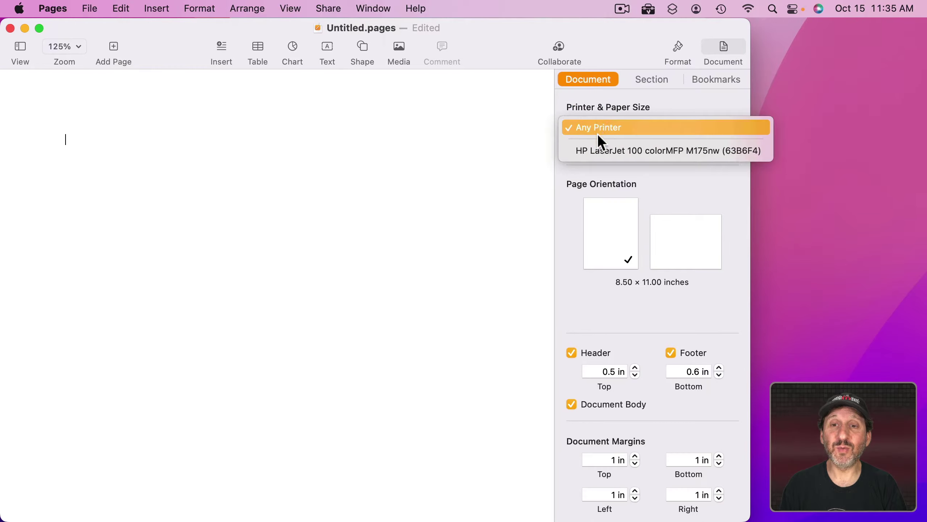
{"action": "left_click", "coordinate": [591, 99]}
{"action": "left_click", "coordinate": [598, 146]}
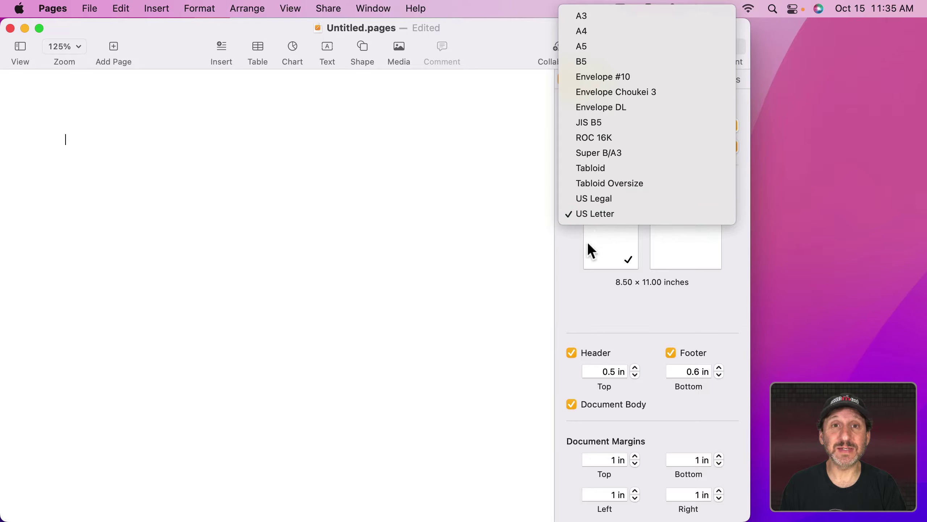
{"action": "left_click", "coordinate": [569, 249]}
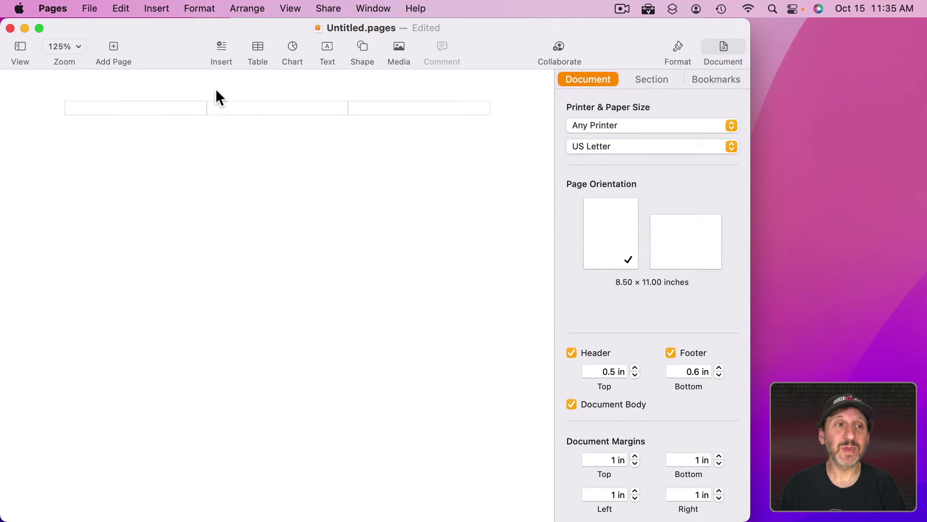
- Open the page setup settings and set the format to Any Printer
{"action": "left_click", "coordinate": [90, 8]}
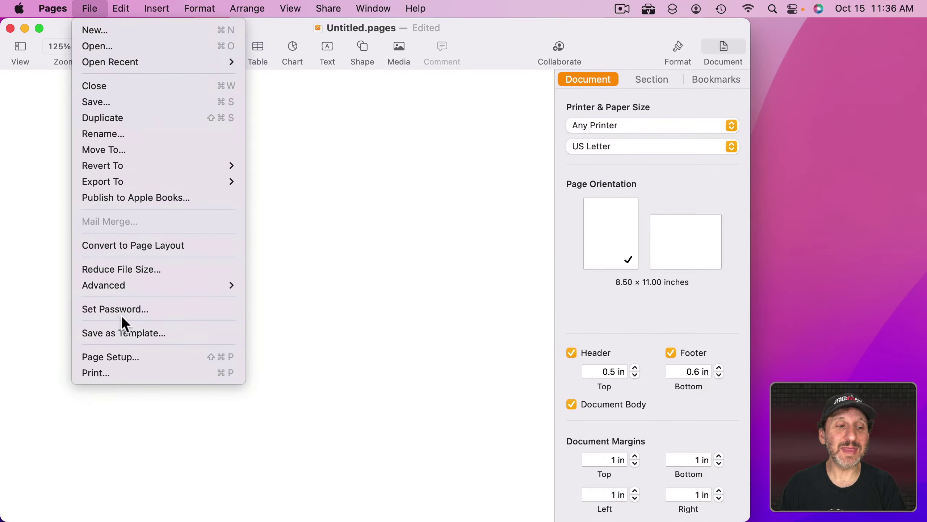
{"action": "left_click", "coordinate": [124, 356]}
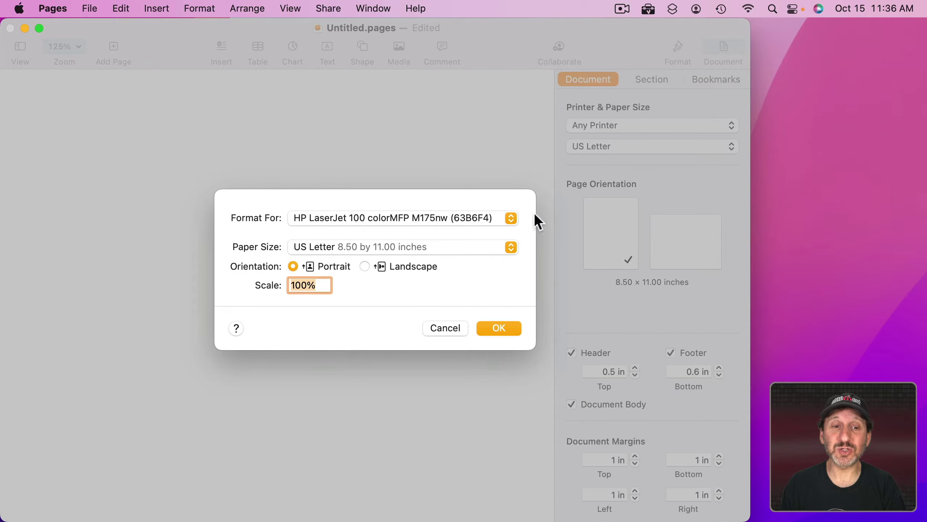
{"action": "left_click", "coordinate": [304, 222]}
{"action": "left_click", "coordinate": [310, 197]}
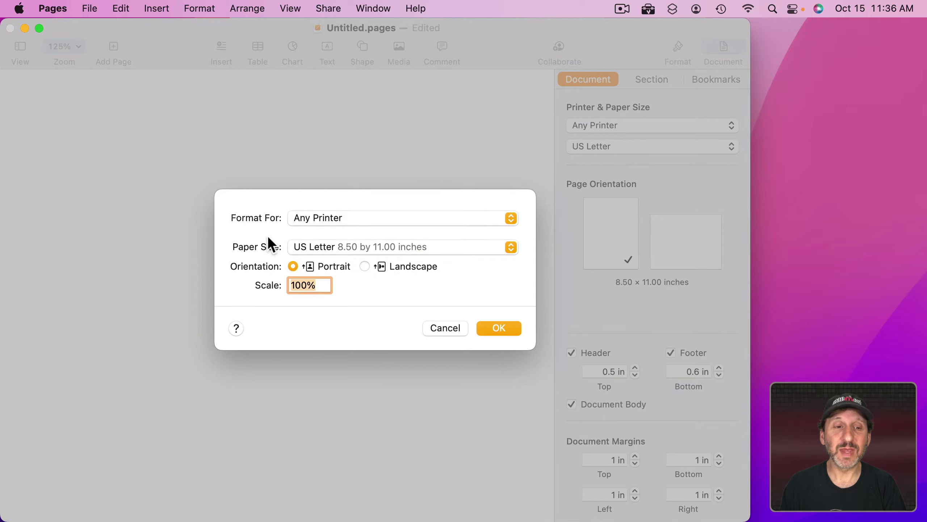
- Add a new custom paper size and name it Special 5x6
{"action": "left_click", "coordinate": [324, 252]}
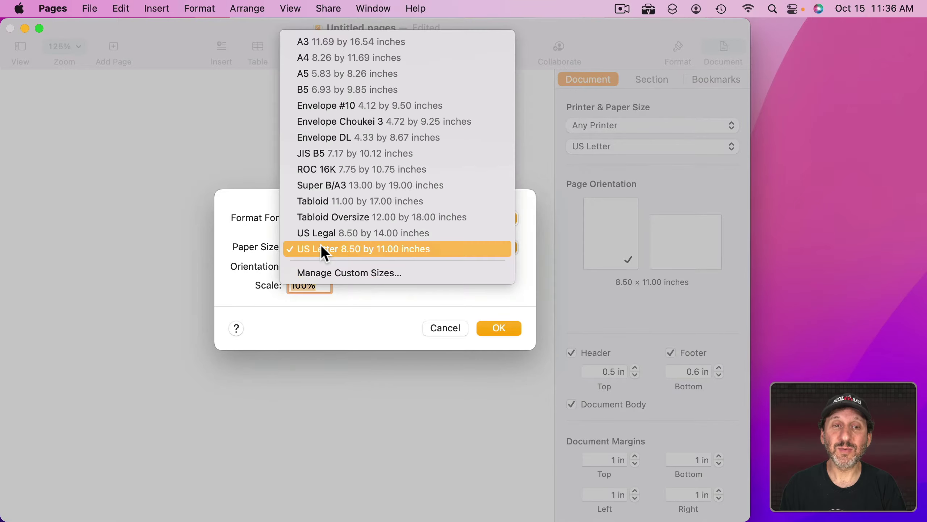
{"action": "left_click", "coordinate": [342, 274]}
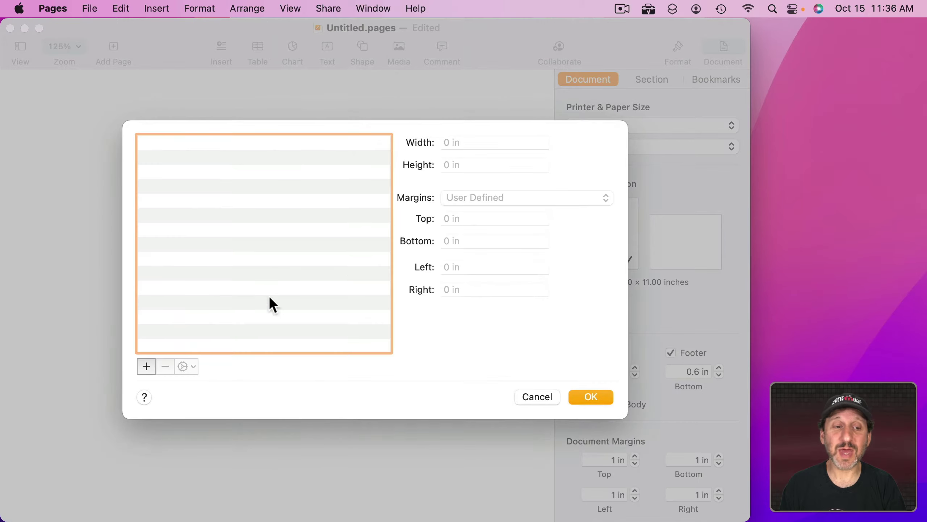
{"action": "left_click", "coordinate": [147, 365]}
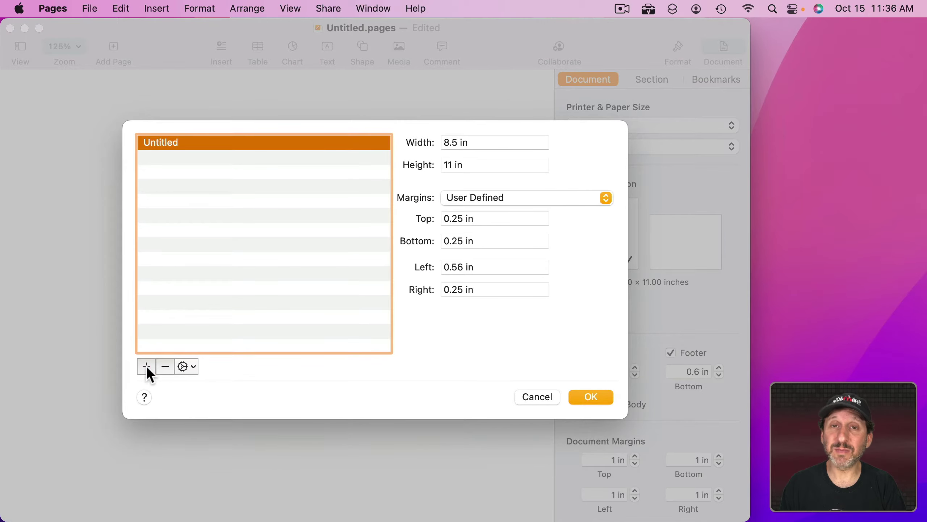
{"action": "double_click", "coordinate": [159, 143]}
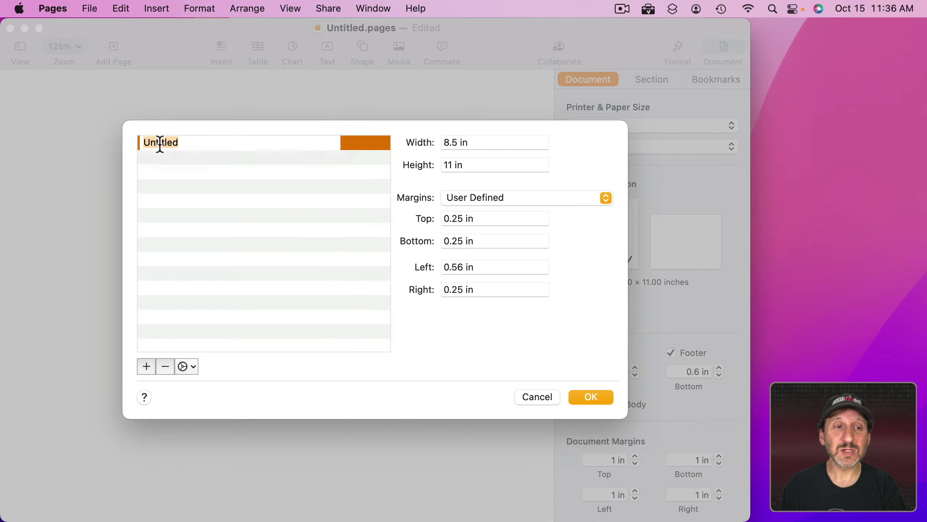
{"action": "type", "text": "Speci"}
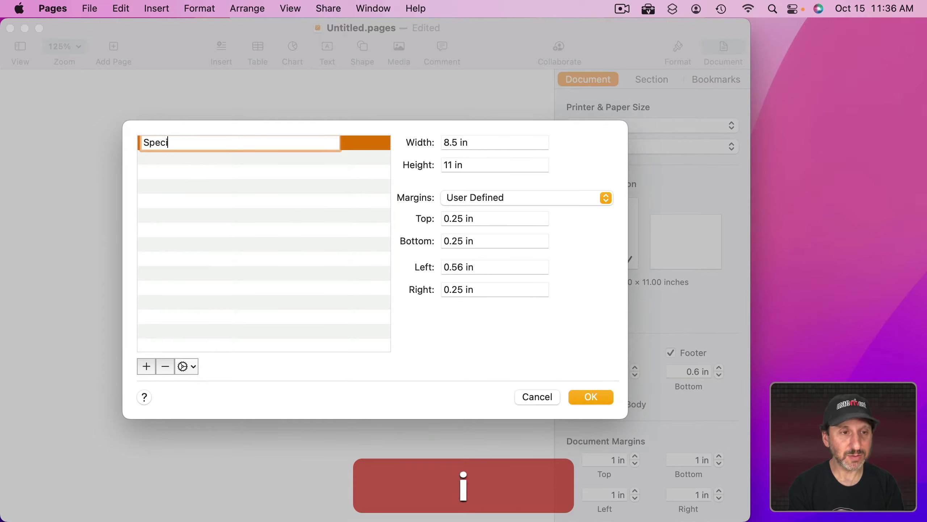
{"action": "type", "text": "al 5x6"}
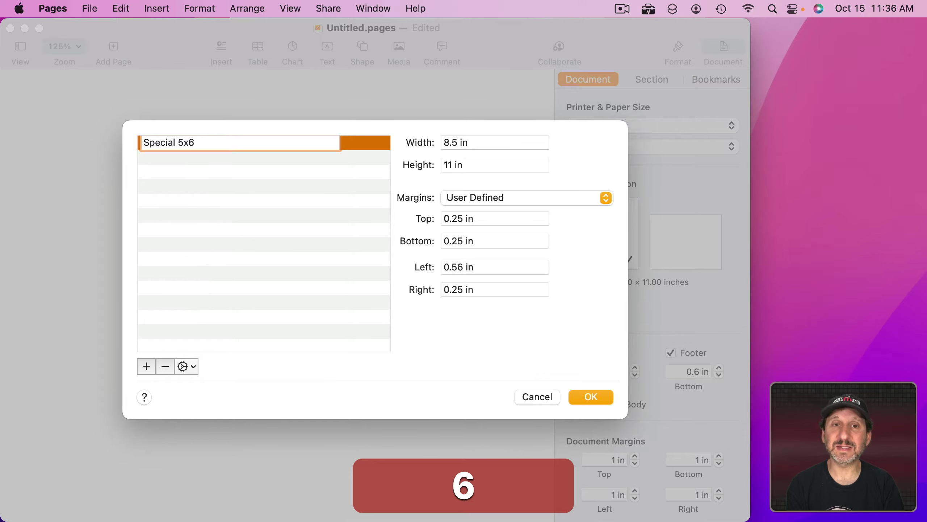
{"action": "key", "text": "Return"}
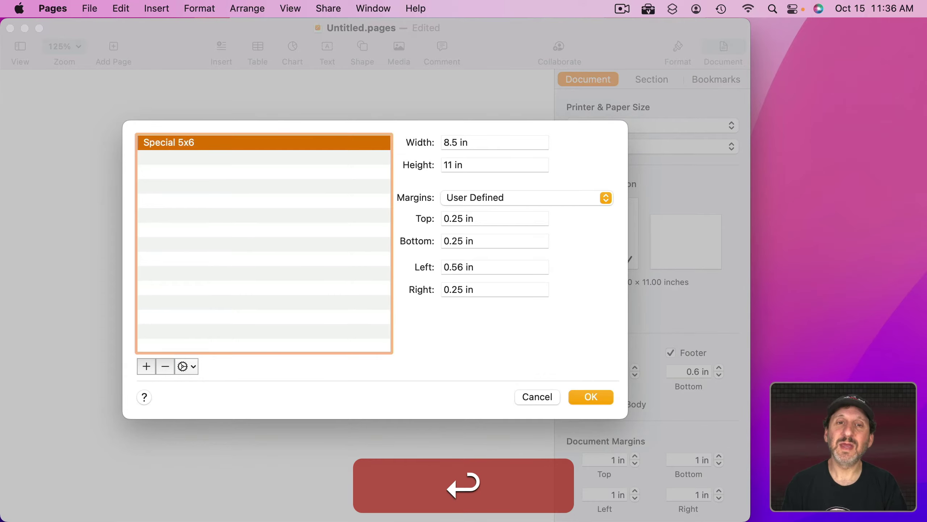
- Set the Special 5x6 paper size to a width of 5 in and a height of 6 in
{"action": "left_click", "coordinate": [473, 142]}
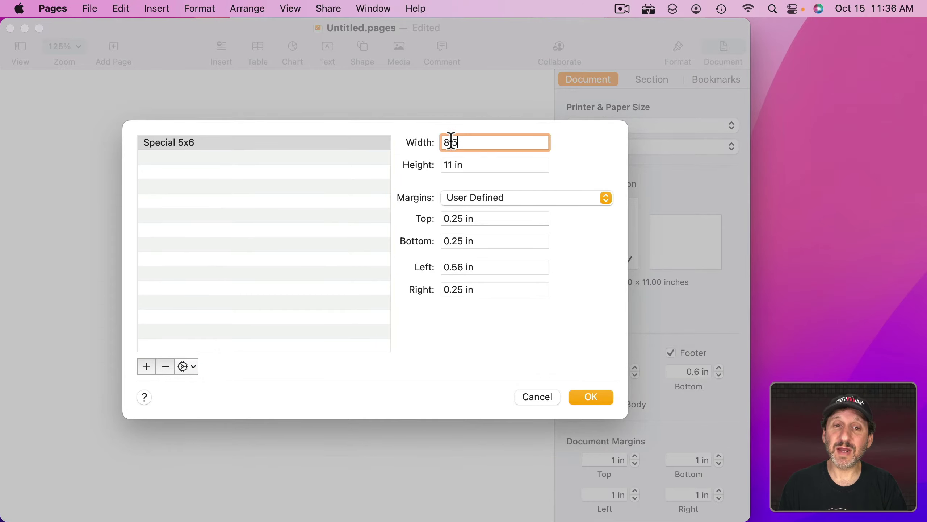
{"action": "left_click_drag", "start_coordinate": [452, 141], "coordinate": [425, 139]}
{"action": "type", "text": "5"}
{"action": "left_click", "coordinate": [466, 163]}
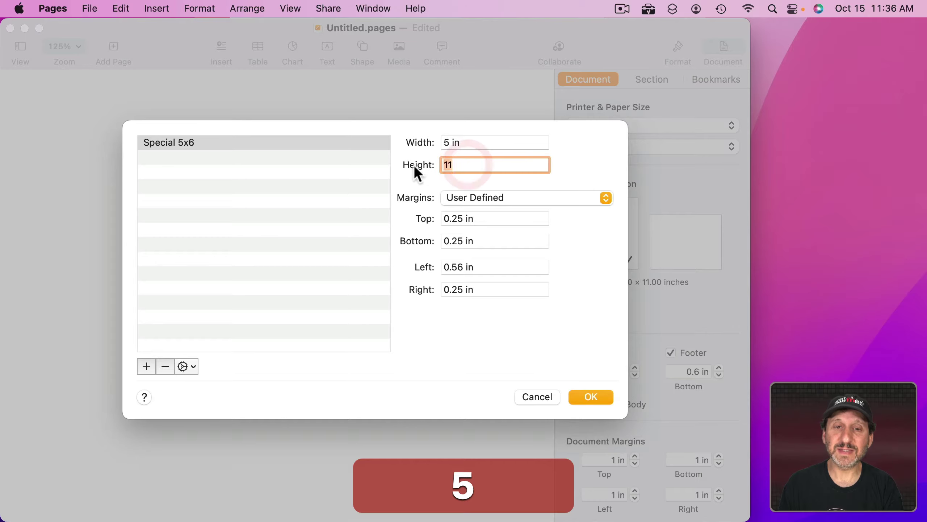
{"action": "type", "text": "6"}
{"action": "left_click", "coordinate": [405, 167]}
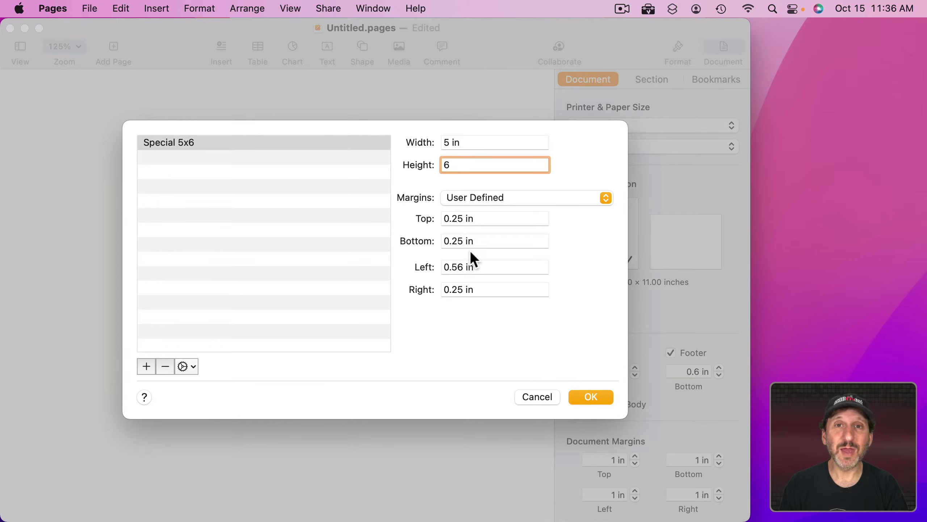
- Set the custom size's left margin to 0.25 in and accept the custom paper size
{"action": "left_click", "coordinate": [455, 268]}
{"action": "left_click_drag", "start_coordinate": [450, 267], "coordinate": [463, 267]}
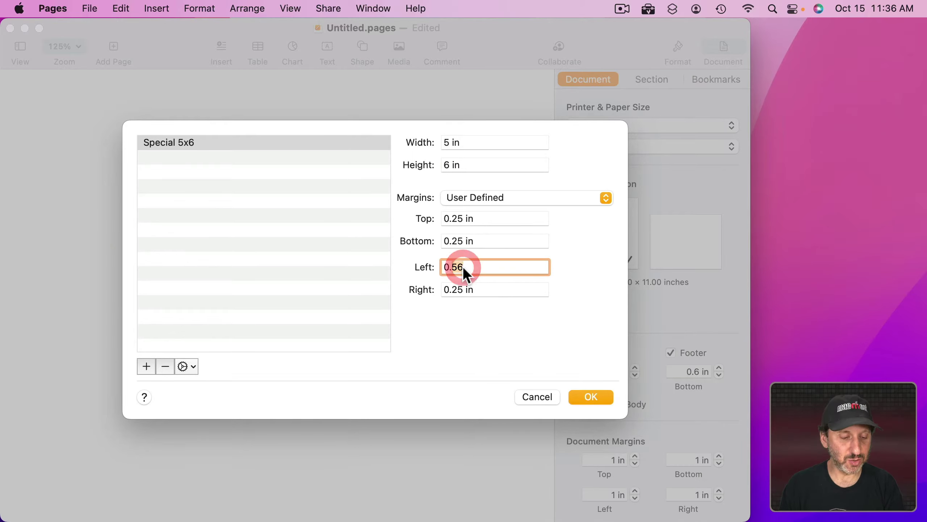
{"action": "type", "text": "25"}
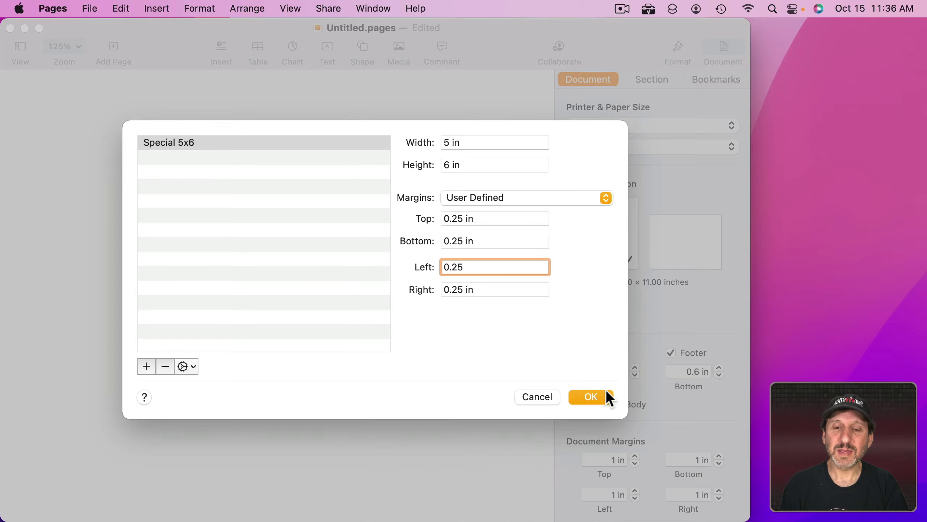
{"action": "left_click", "coordinate": [592, 395]}
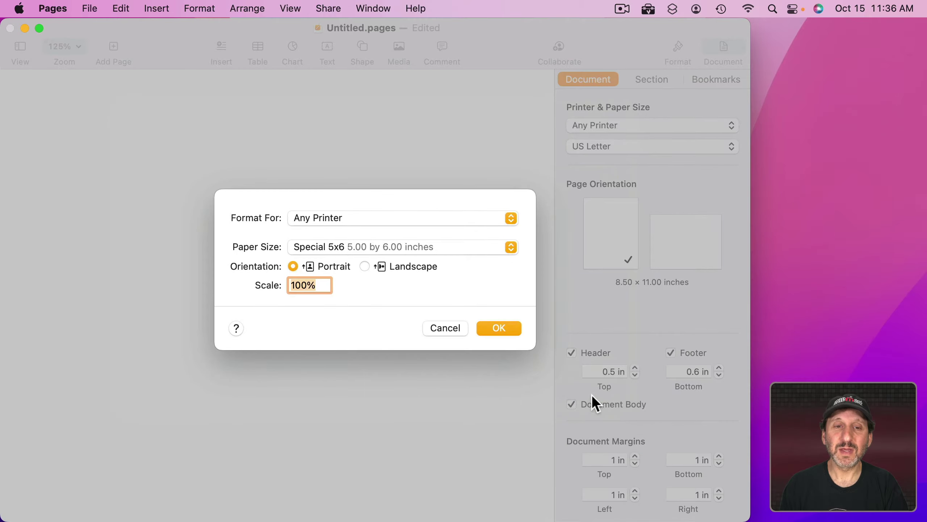
- Format the page for the HP LaserJet 100 colorMFP M175nw and check whether Special 5x6 is available among its paper sizes
{"action": "left_click", "coordinate": [338, 250]}
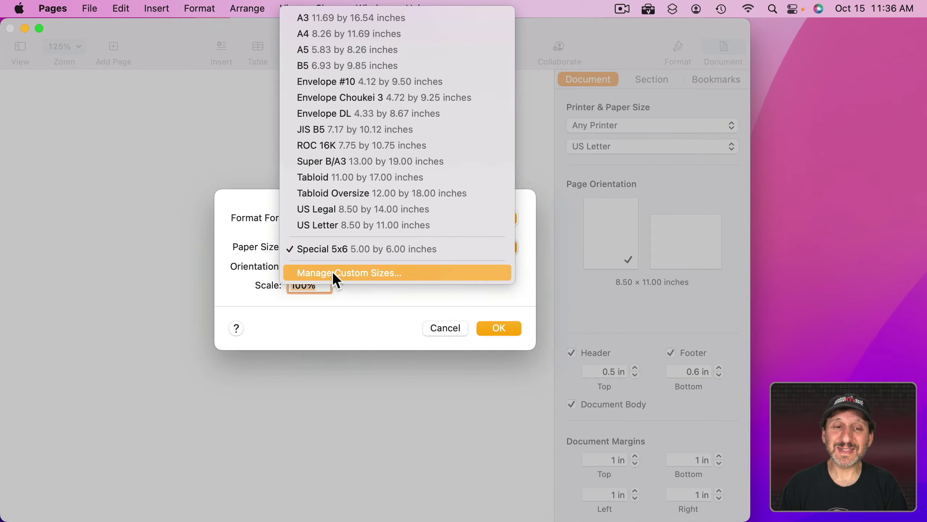
{"action": "left_click", "coordinate": [330, 248]}
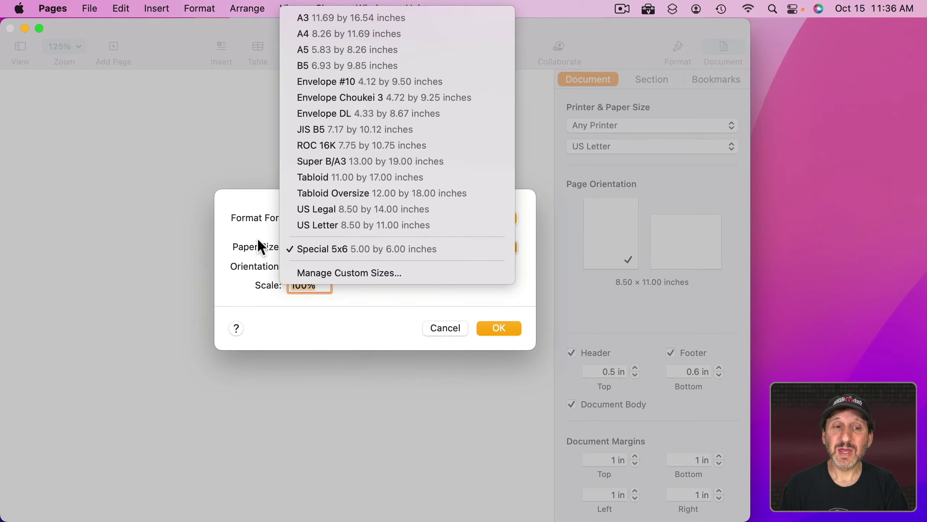
{"action": "left_click", "coordinate": [326, 219]}
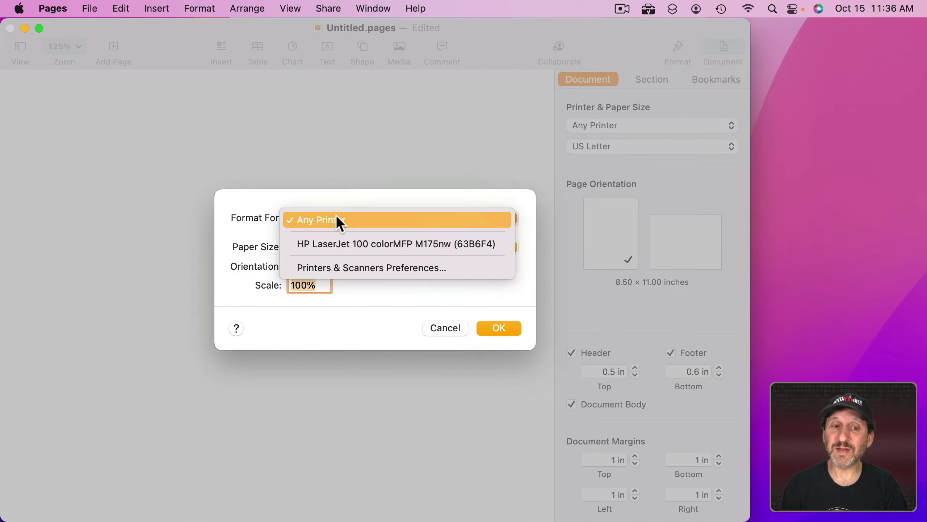
{"action": "left_click", "coordinate": [339, 242]}
{"action": "left_click", "coordinate": [341, 244]}
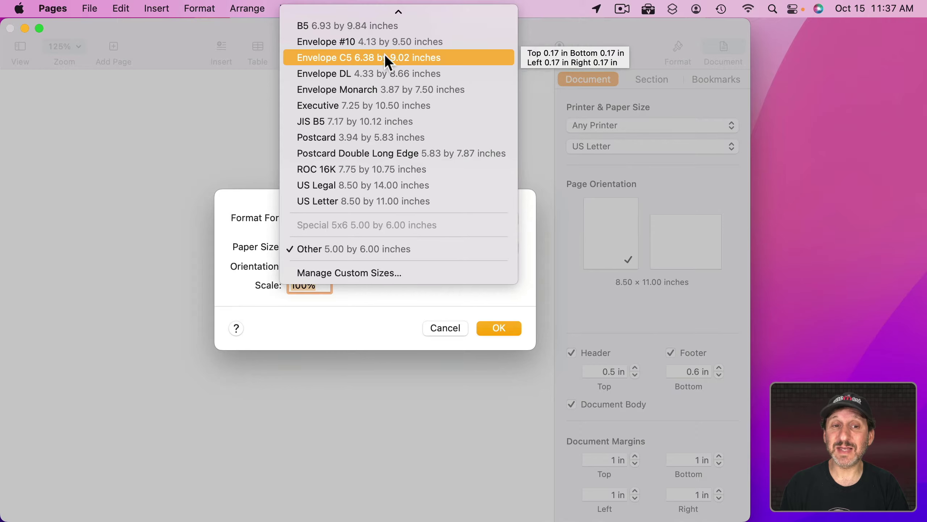
{"action": "left_click", "coordinate": [233, 250]}
- Return the page format to Any Printer and check the Special 5x6 entry among the paper sizes
{"action": "left_click", "coordinate": [317, 217]}
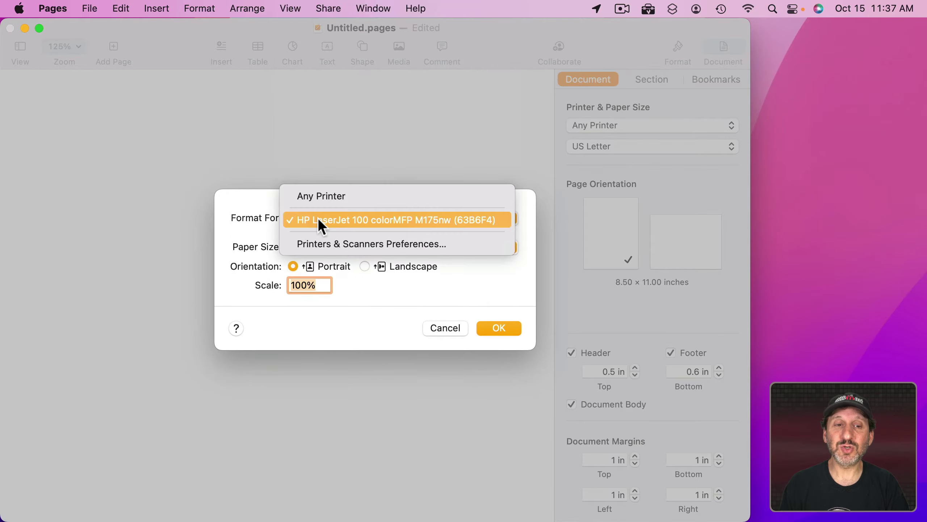
{"action": "left_click", "coordinate": [315, 195]}
{"action": "left_click", "coordinate": [314, 246]}
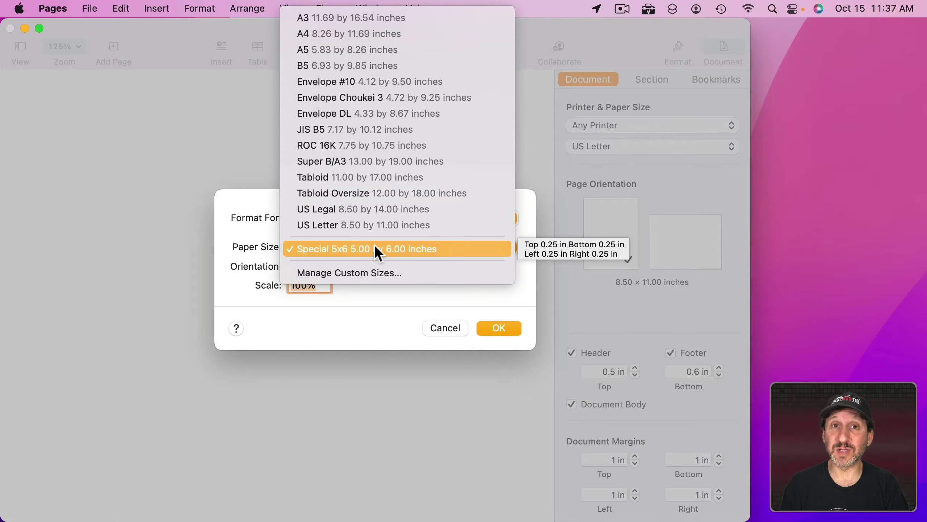
{"action": "left_click", "coordinate": [254, 246]}
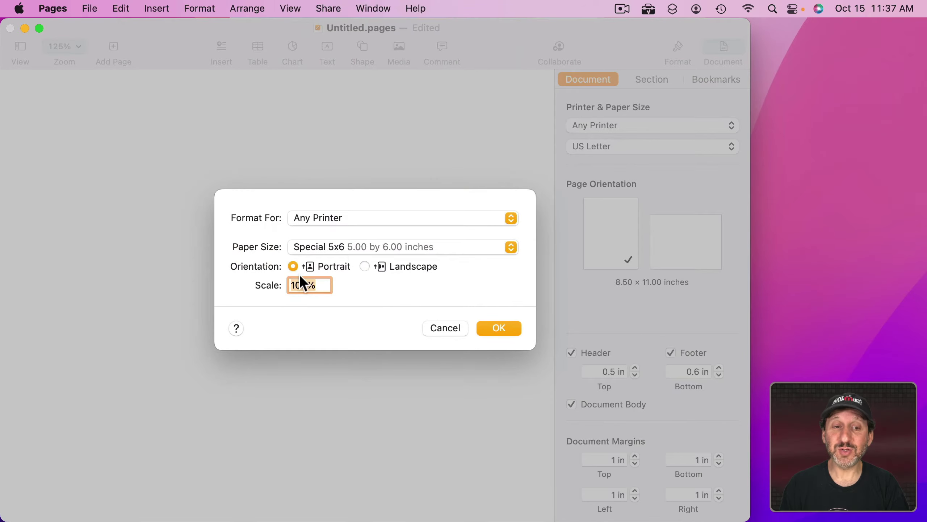
- Switch the page orientation to Landscape and back to Portrait
{"action": "left_click", "coordinate": [365, 266]}
{"action": "left_click", "coordinate": [293, 266]}
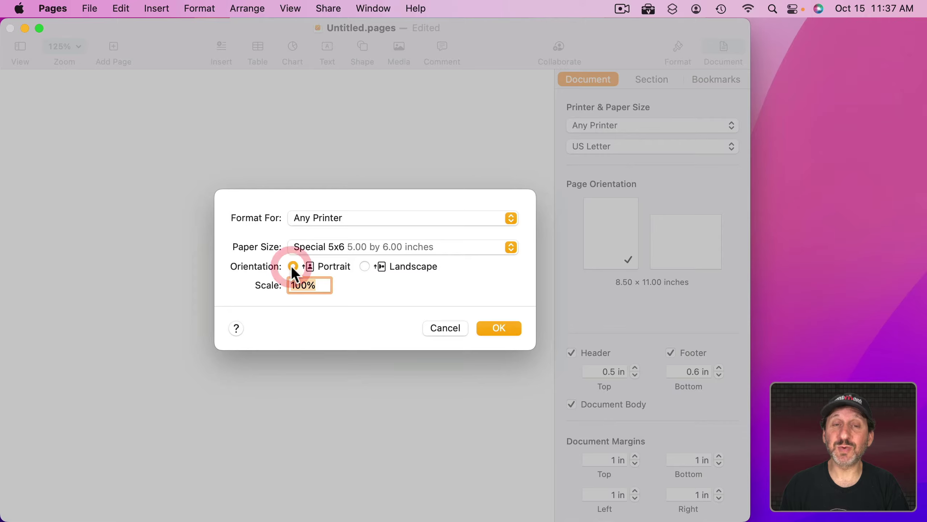
- Accept the Special 5x6 page setup, and try the document's page orientation as landscape before returning it to portrait
{"action": "left_click", "coordinate": [505, 327]}
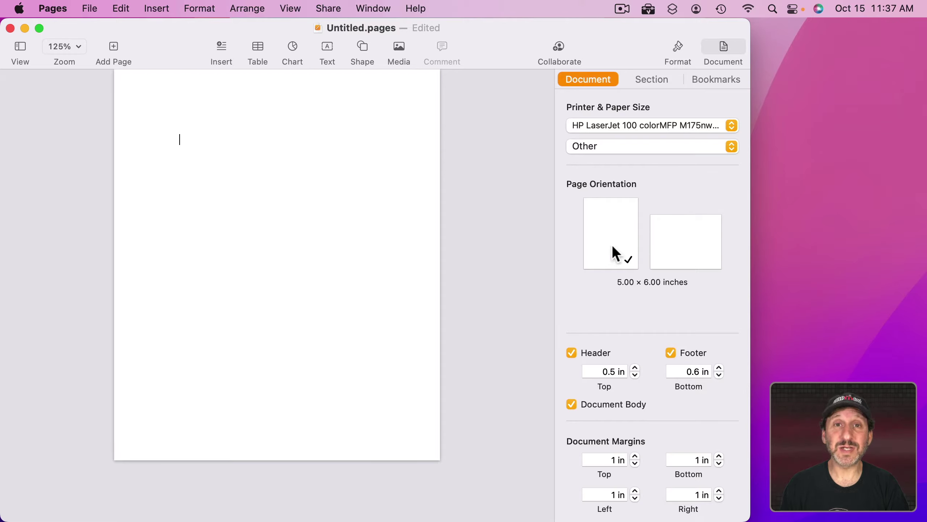
{"action": "left_click", "coordinate": [673, 247]}
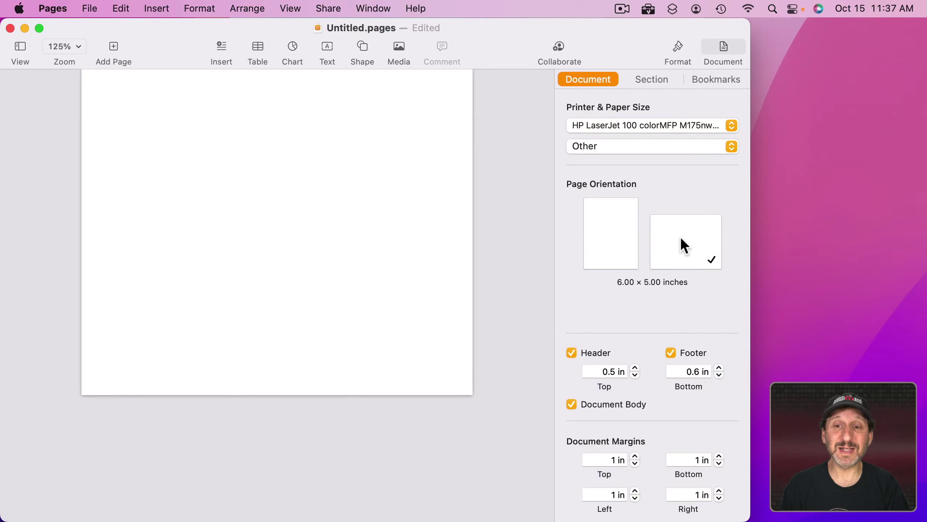
{"action": "left_click", "coordinate": [613, 237]}
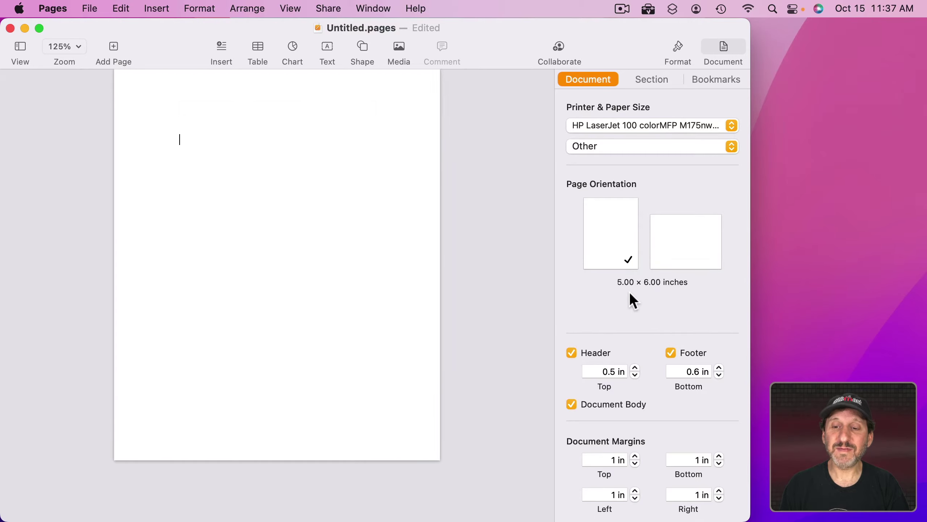
- Show the layout outlines and the rulers around the document page
{"action": "scroll", "coordinate": [631, 296], "scroll_direction": "down", "scroll_amount": 5}
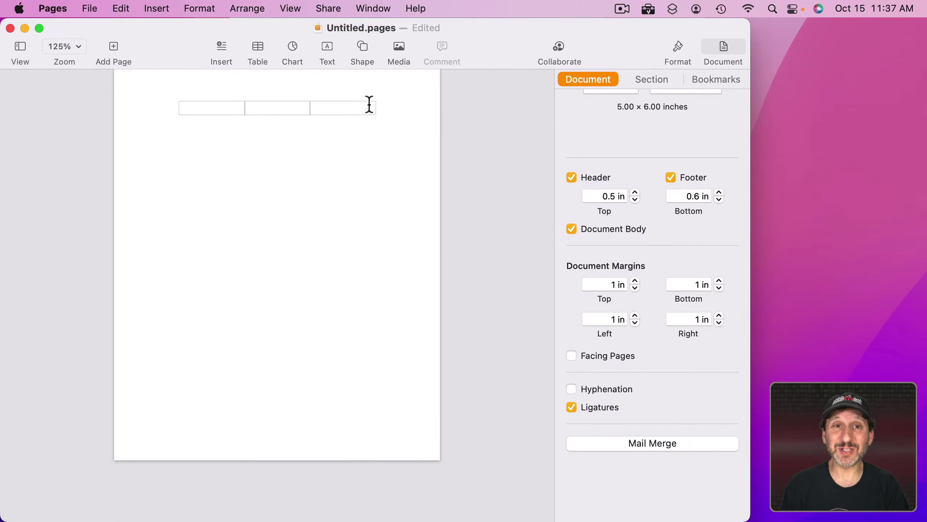
{"action": "left_click", "coordinate": [292, 8]}
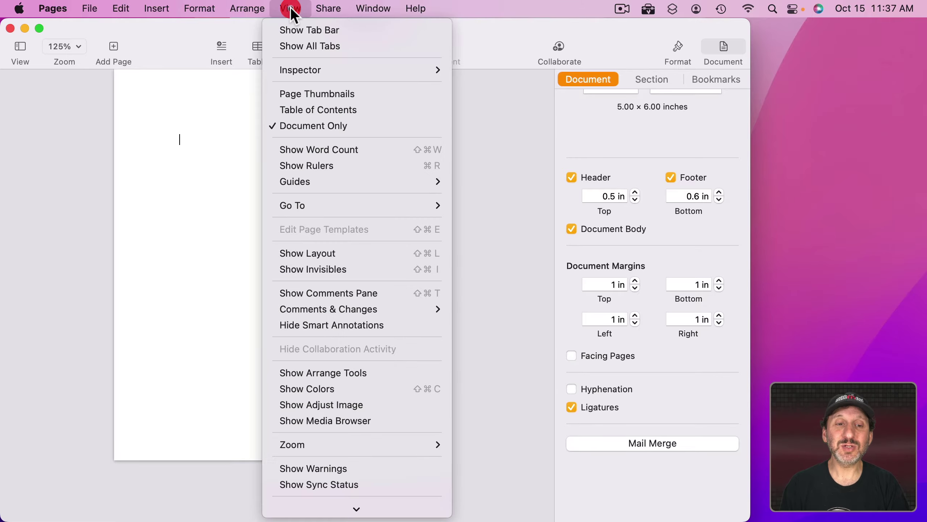
{"action": "left_click", "coordinate": [317, 252]}
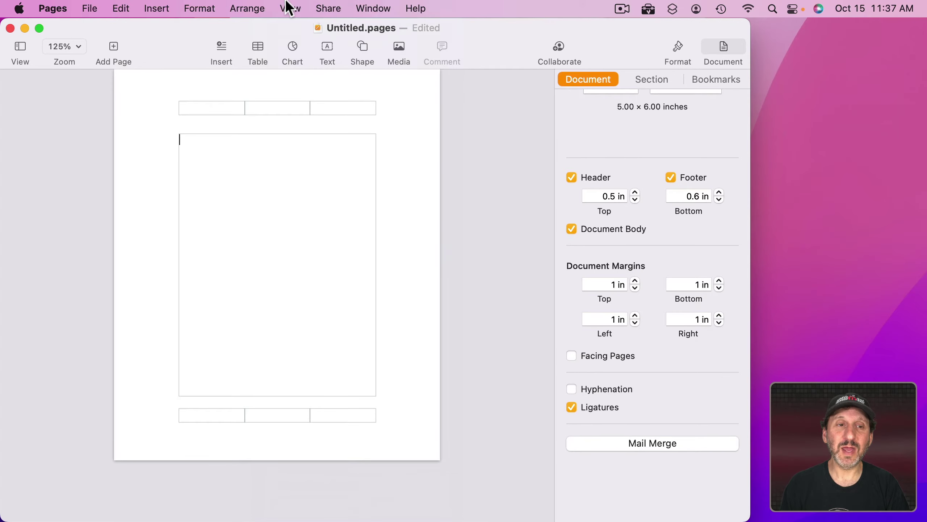
{"action": "left_click", "coordinate": [290, 8]}
{"action": "left_click", "coordinate": [317, 161]}
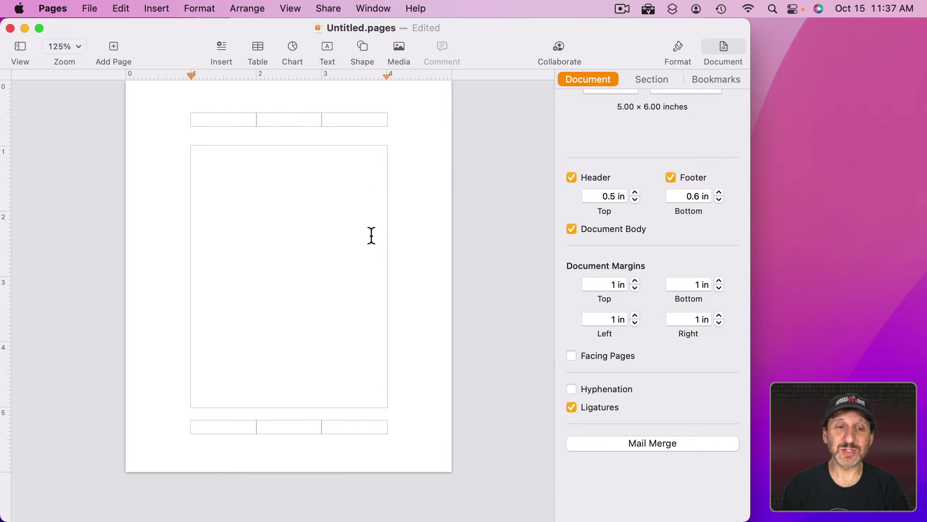
- Set the top and bottom document margins to 0.25 in
{"action": "left_click", "coordinate": [603, 285]}
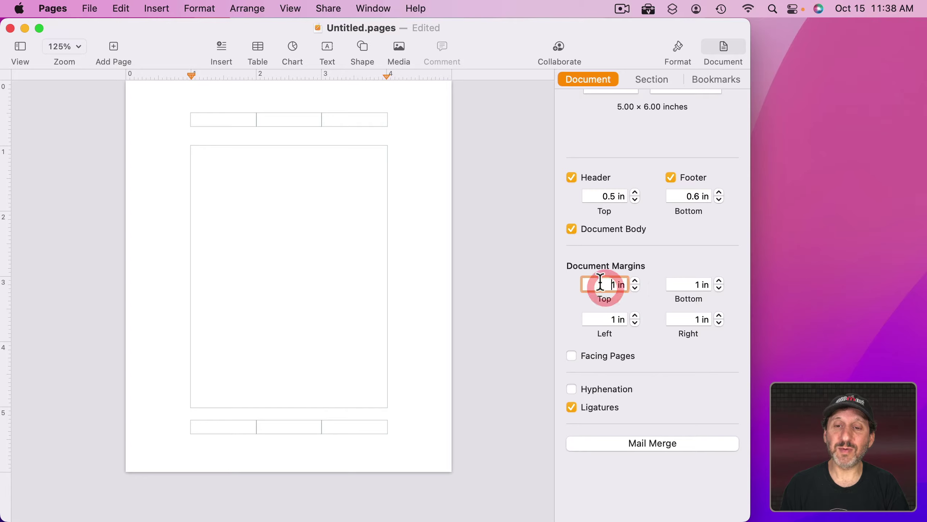
{"action": "left_click", "coordinate": [636, 288]}
{"action": "left_click", "coordinate": [635, 288]}
{"action": "left_click", "coordinate": [635, 288]}
{"action": "left_click", "coordinate": [720, 288]}
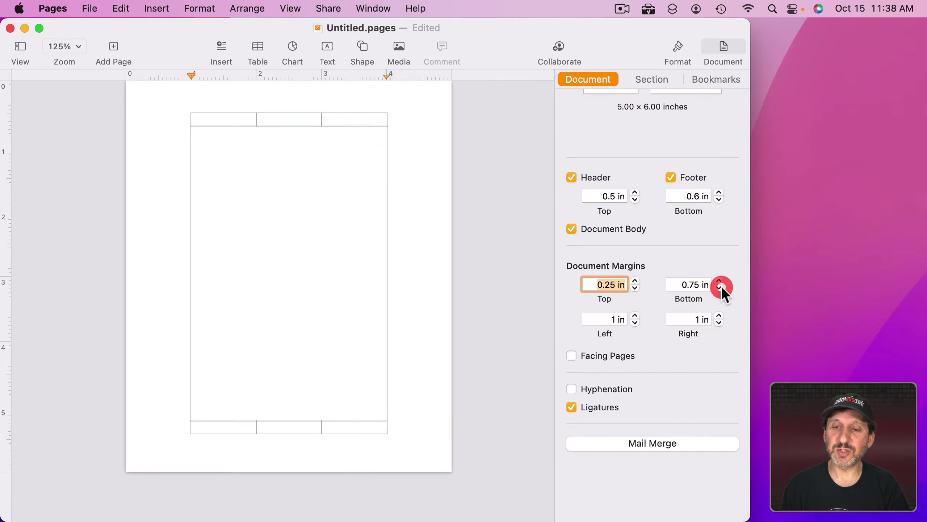
{"action": "left_click", "coordinate": [720, 288]}
{"action": "left_click", "coordinate": [720, 288]}
- Set the right and left document margins to 0.25 in
{"action": "left_click", "coordinate": [720, 322]}
{"action": "left_click", "coordinate": [720, 323]}
{"action": "left_click", "coordinate": [720, 323]}
{"action": "left_click", "coordinate": [635, 323]}
{"action": "left_click", "coordinate": [635, 323]}
{"action": "left_click", "coordinate": [635, 322]}
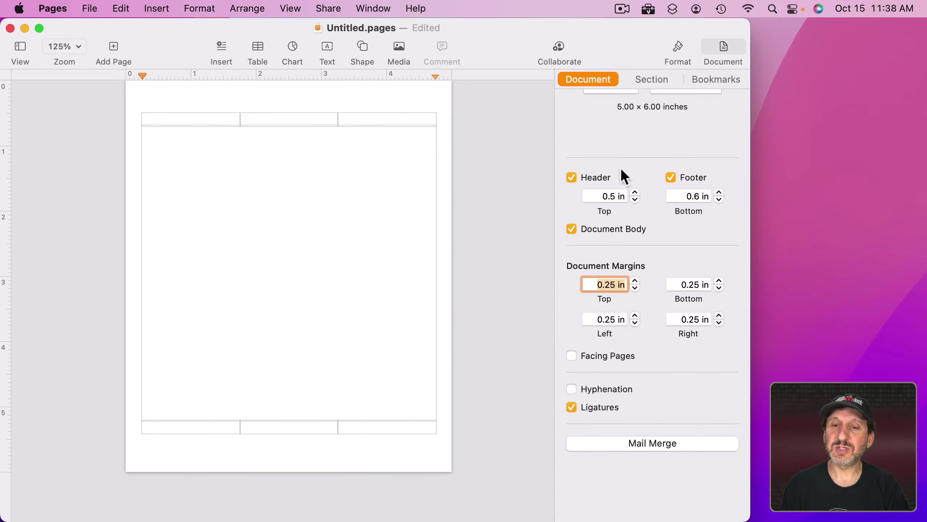
- Set the header's top distance and the footer's bottom distance to 0.25 in
{"action": "left_click", "coordinate": [635, 200]}
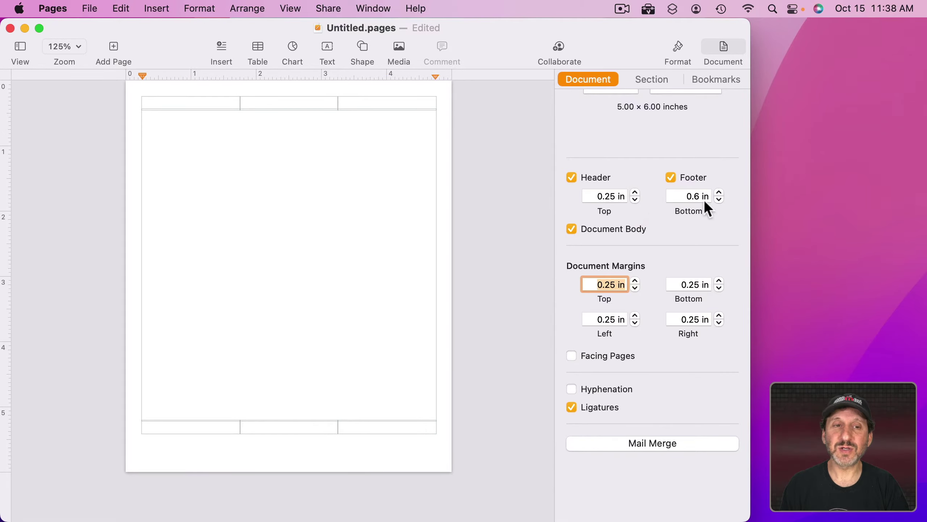
{"action": "left_click", "coordinate": [720, 199]}
{"action": "left_click", "coordinate": [720, 199]}
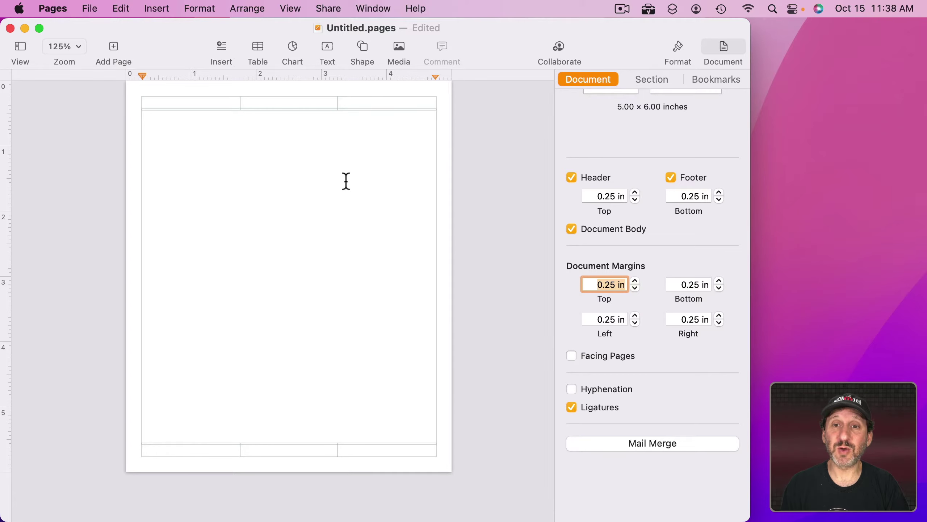
- Paste the copied sample text into the document body
{"action": "left_click", "coordinate": [256, 163]}
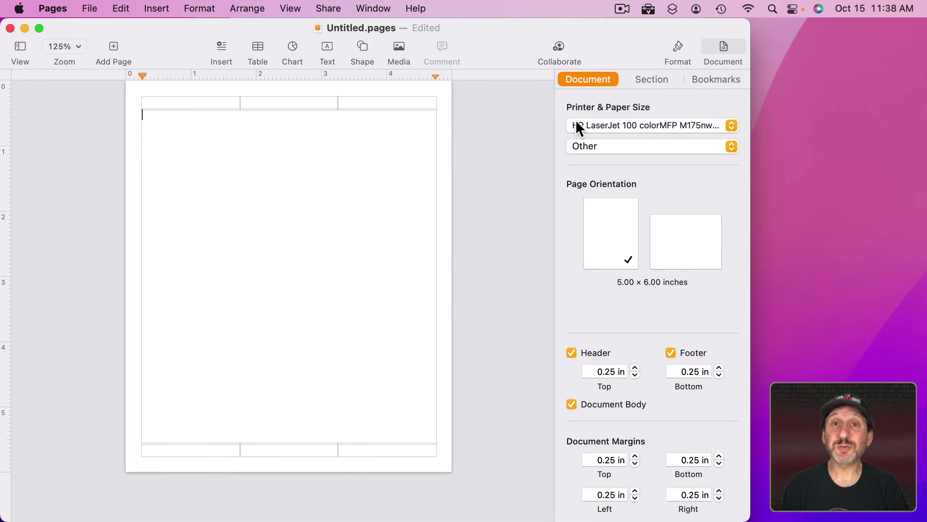
{"action": "key", "text": "super+v"}
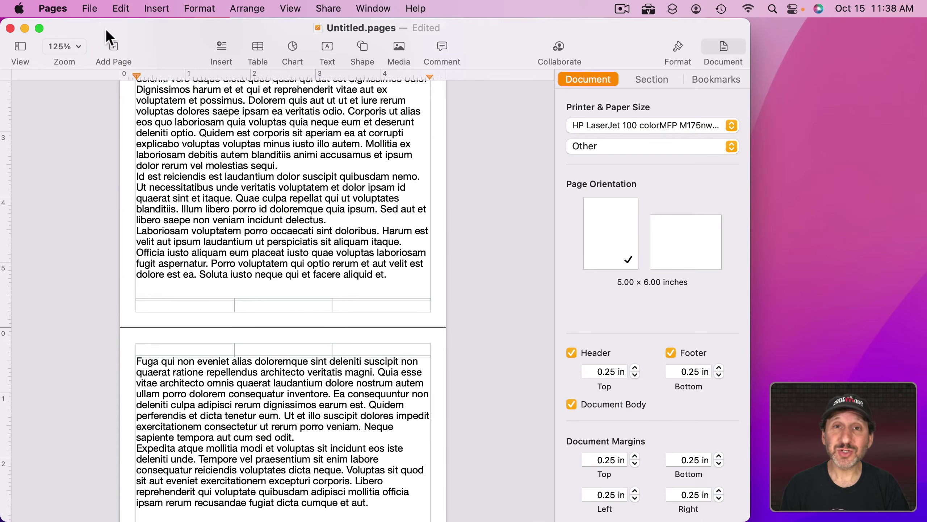
- Bring up the document's print settings and page through the print preview to page 4
{"action": "left_click", "coordinate": [87, 10]}
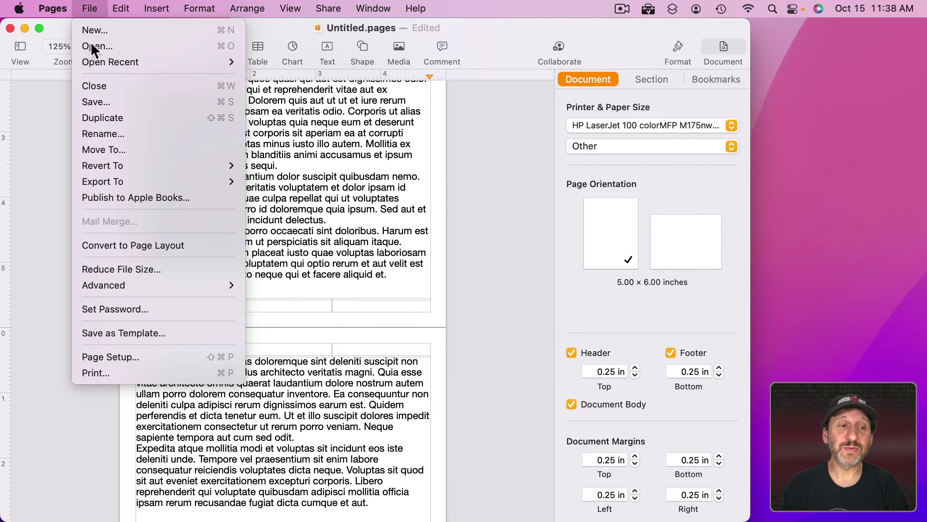
{"action": "left_click", "coordinate": [106, 374]}
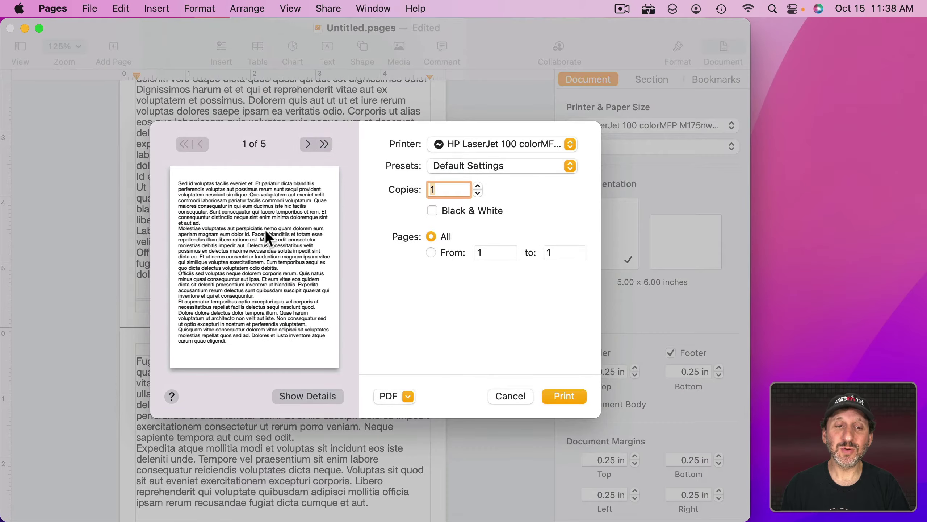
{"action": "left_click", "coordinate": [307, 143]}
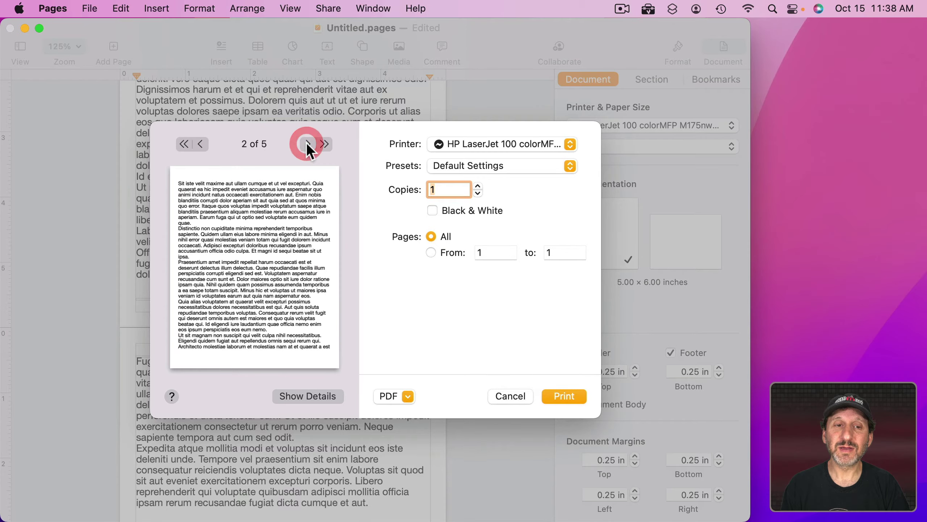
{"action": "left_click", "coordinate": [307, 143]}
{"action": "left_click", "coordinate": [306, 143]}
- Open the print output as a PDF in Preview and bring up the file's information
{"action": "left_click", "coordinate": [393, 394]}
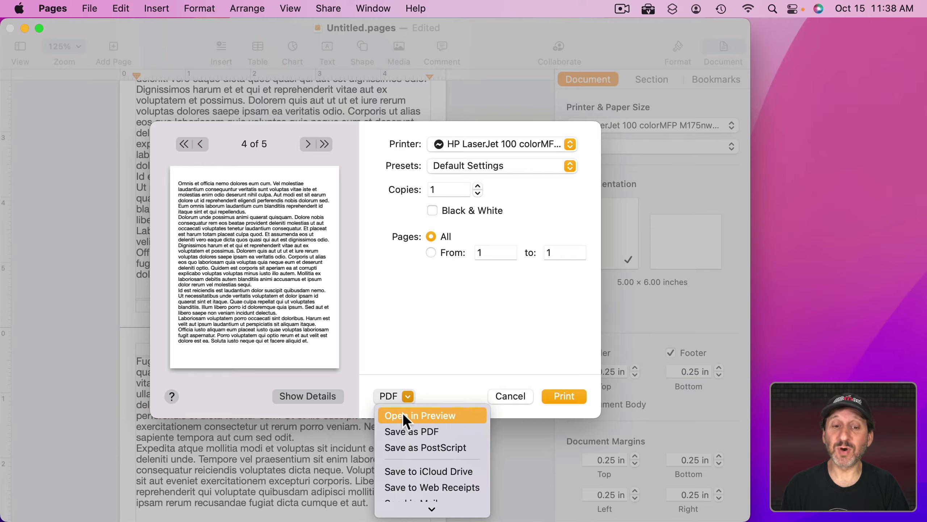
{"action": "left_click", "coordinate": [457, 414]}
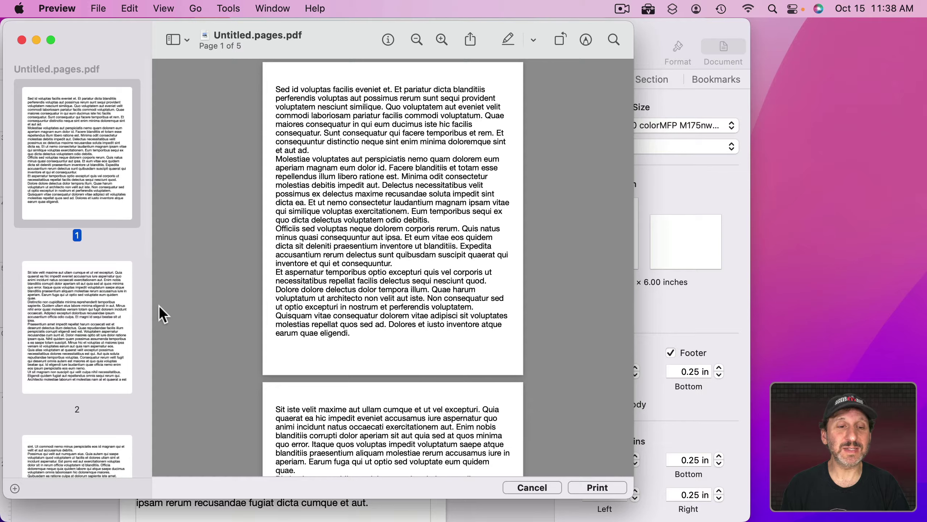
{"action": "left_click", "coordinate": [389, 40]}
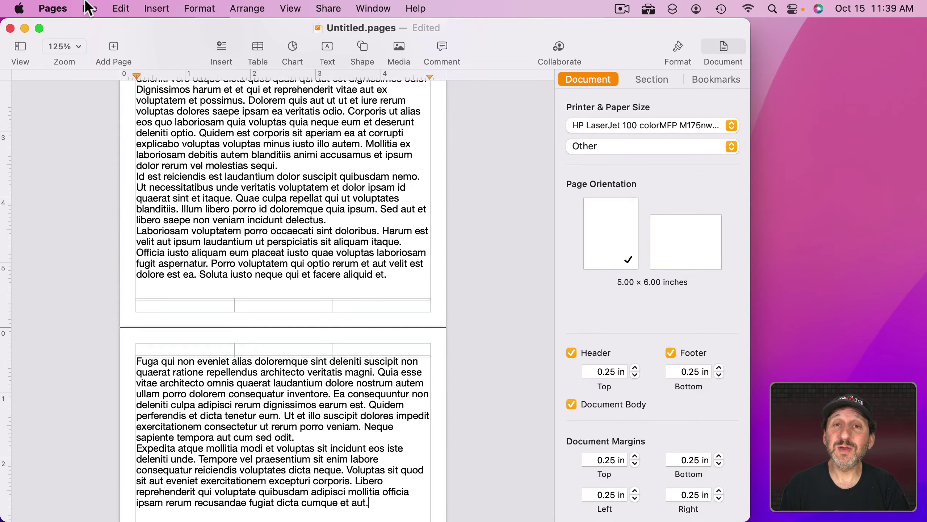
- Create a new document from the Blank template
{"action": "left_click", "coordinate": [91, 9]}
{"action": "left_click", "coordinate": [92, 27]}
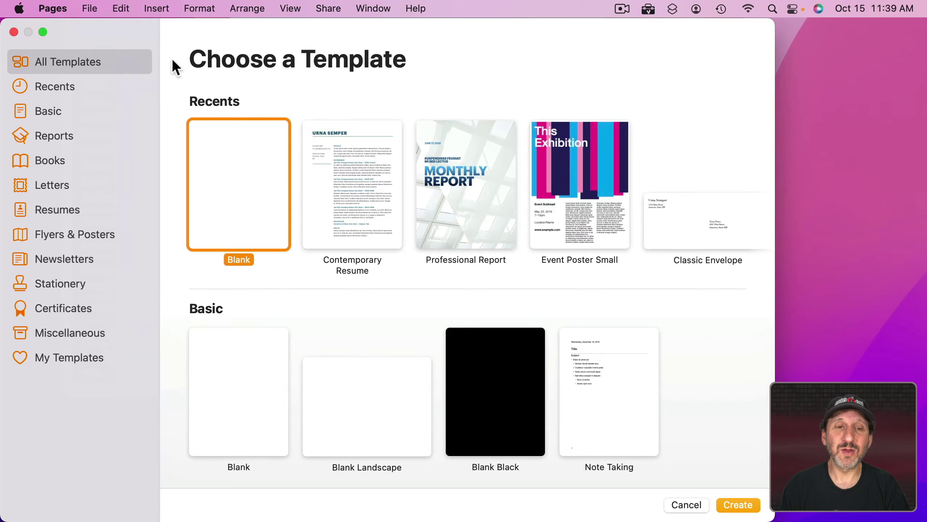
{"action": "double_click", "coordinate": [252, 169]}
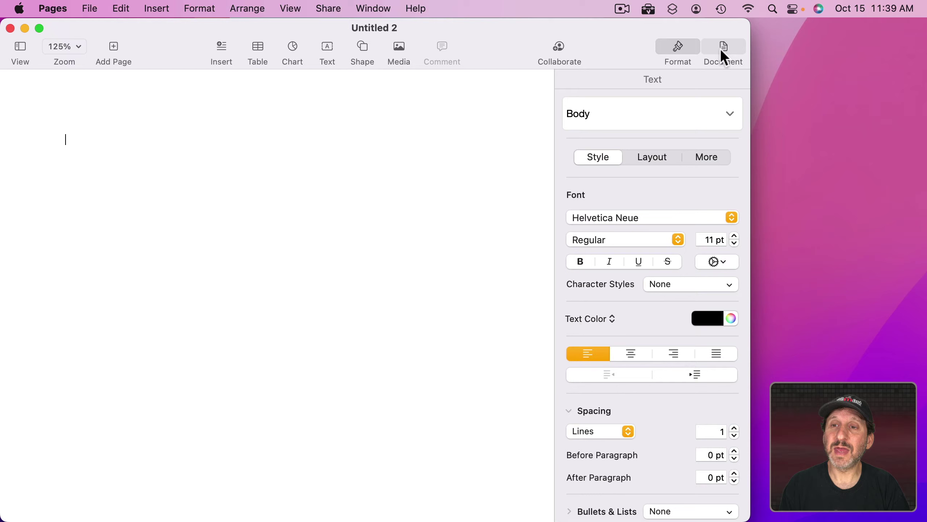
- Set the new document's printer to Any Printer and its paper size to Special 5x6
{"action": "left_click", "coordinate": [721, 50]}
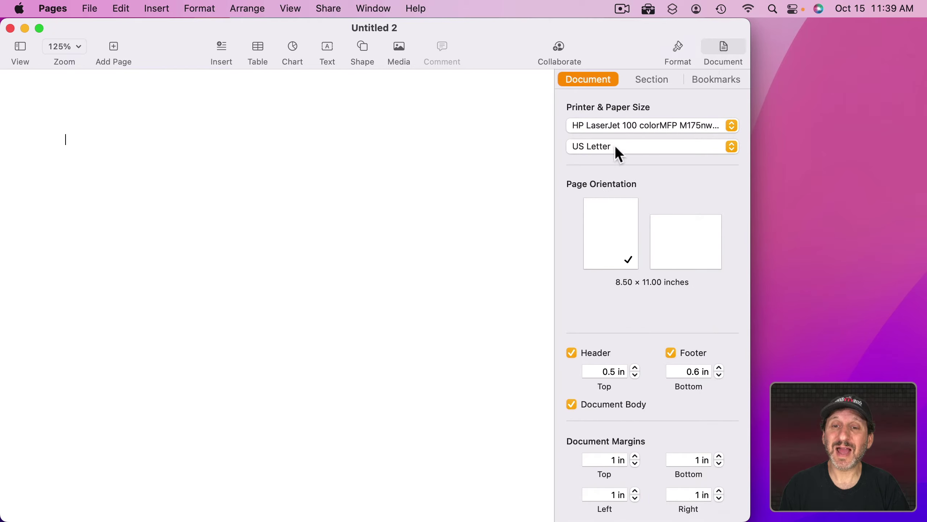
{"action": "left_click", "coordinate": [594, 130]}
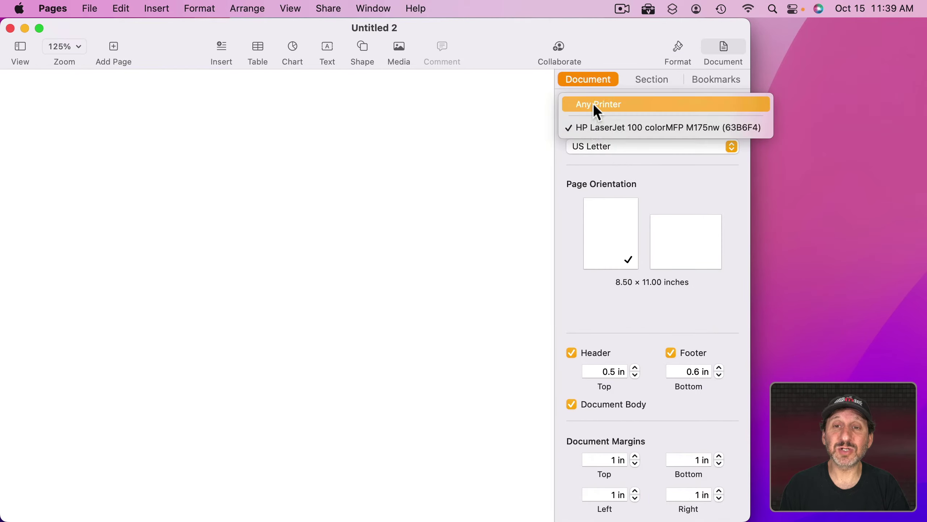
{"action": "left_click", "coordinate": [594, 106]}
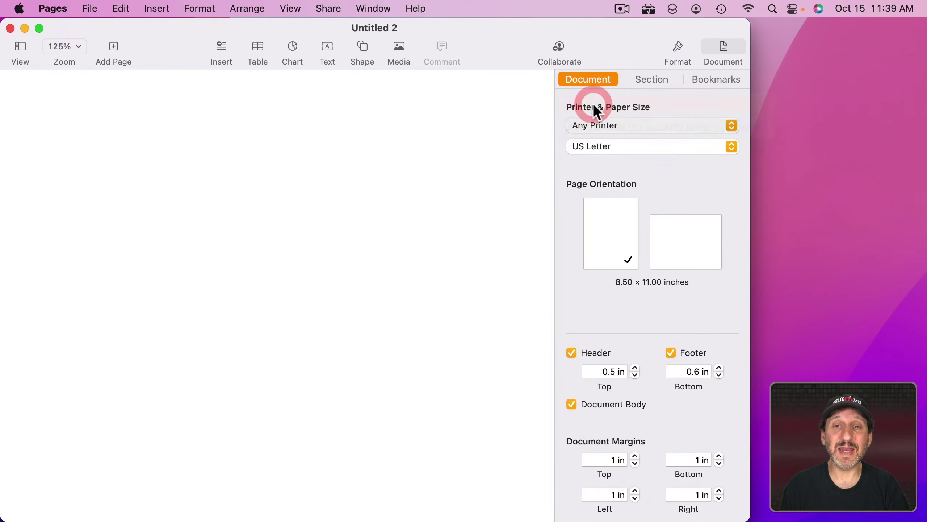
{"action": "left_click", "coordinate": [606, 125]}
{"action": "left_click", "coordinate": [619, 123]}
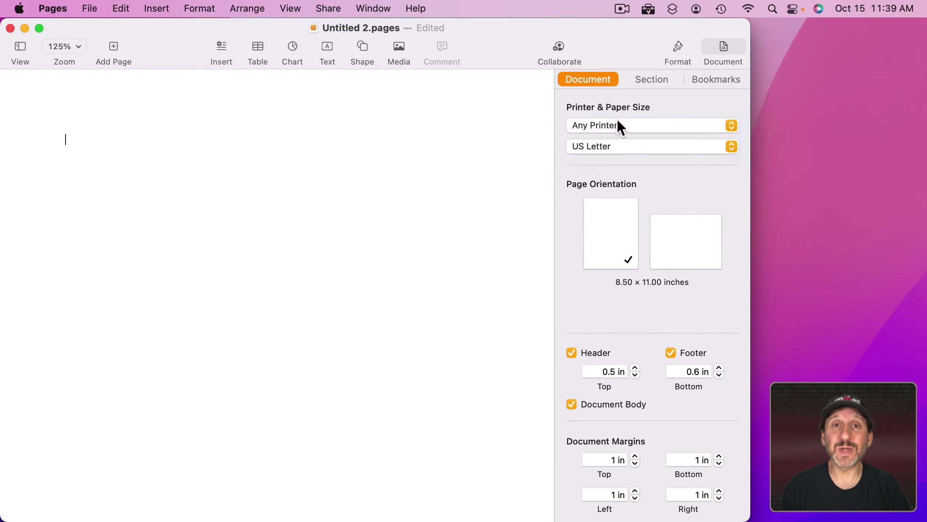
{"action": "left_click", "coordinate": [606, 146]}
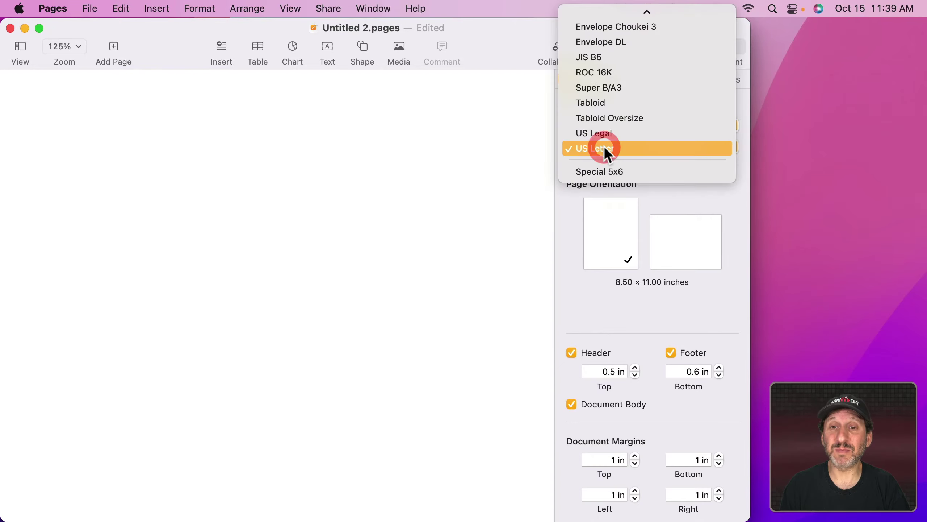
{"action": "left_click", "coordinate": [591, 171]}
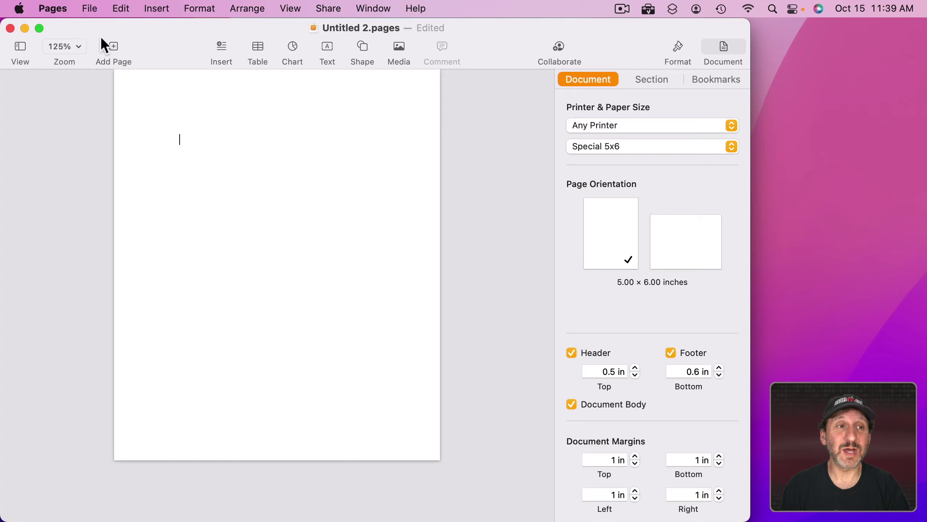
- Save the document as a template in the template chooser, keeping the name Untitled 2
{"action": "left_click", "coordinate": [89, 10]}
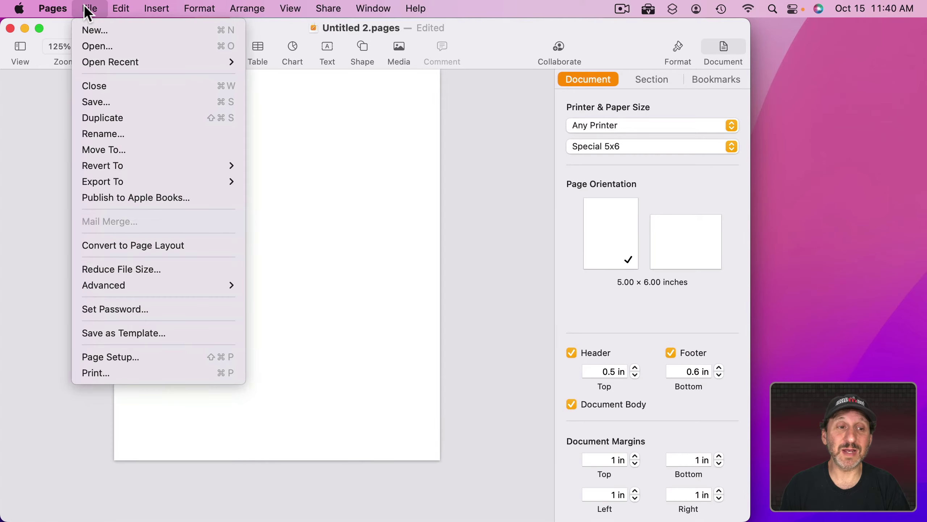
{"action": "left_click", "coordinate": [113, 331]}
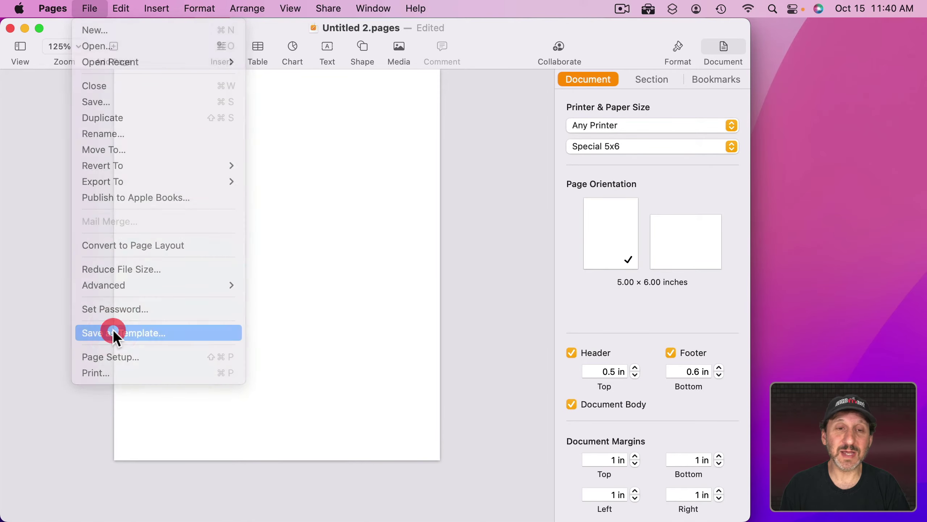
{"action": "left_click", "coordinate": [367, 310]}
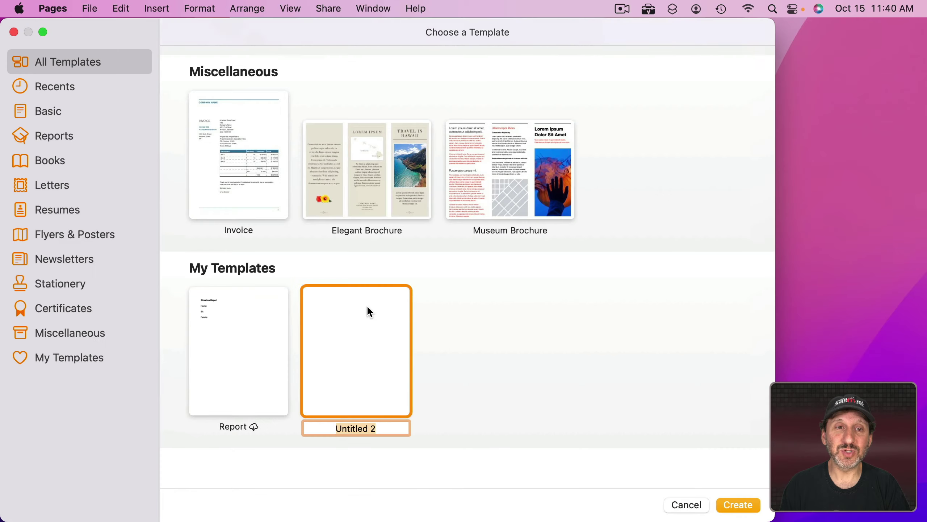
{"action": "left_click", "coordinate": [427, 393]}
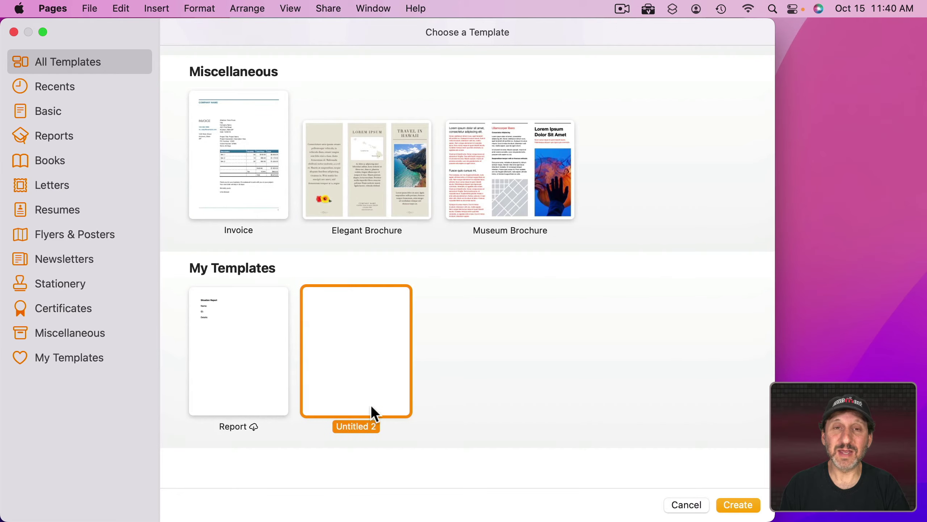
- Create a document from the Untitled 2 template and check its paper size in the document settings
{"action": "double_click", "coordinate": [362, 358]}
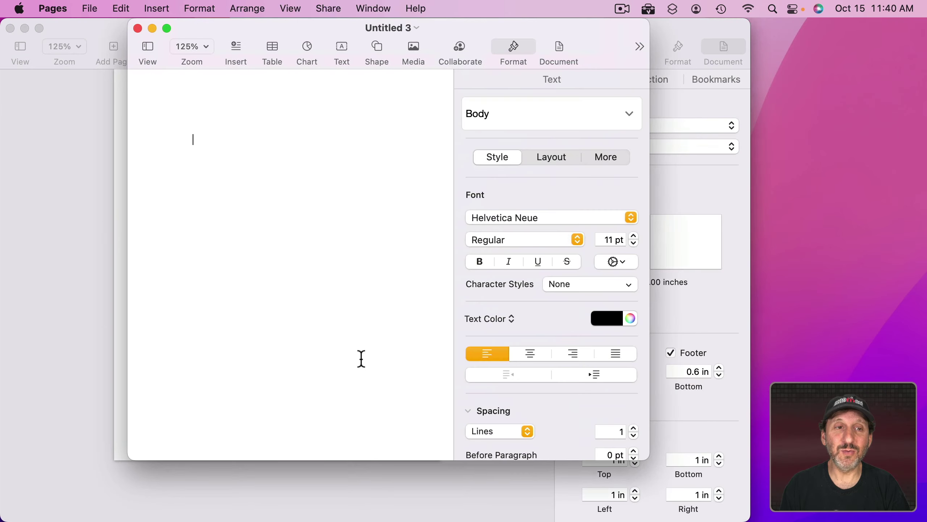
{"action": "left_click", "coordinate": [556, 48]}
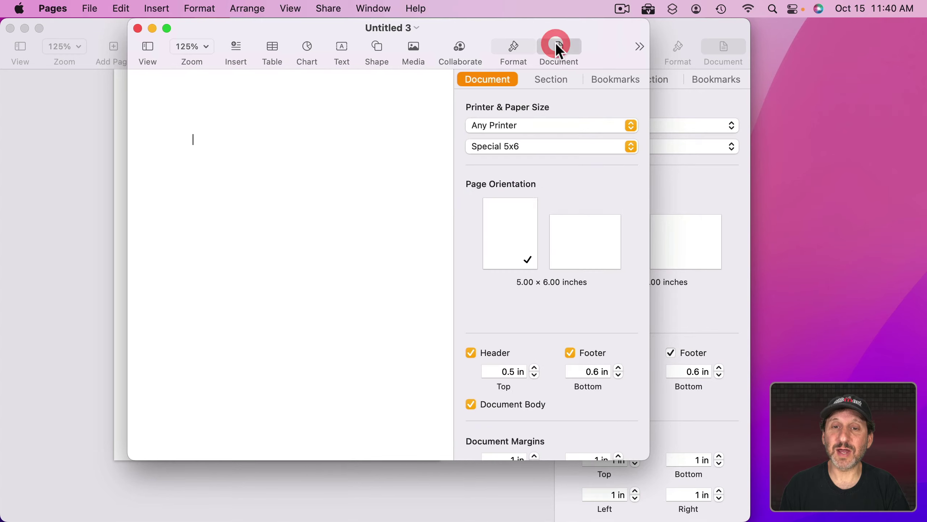
{"action": "left_click", "coordinate": [494, 147]}
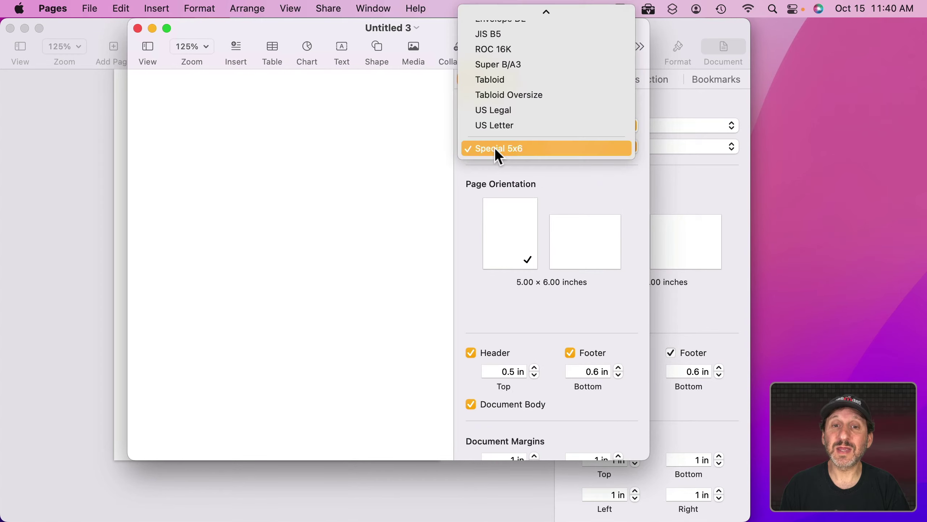
- Switch to TextEdit, set the Untitled 2.rtf document's paper size to Special 5x6 in its page setup, and open its print settings
{"action": "left_click", "coordinate": [481, 170]}
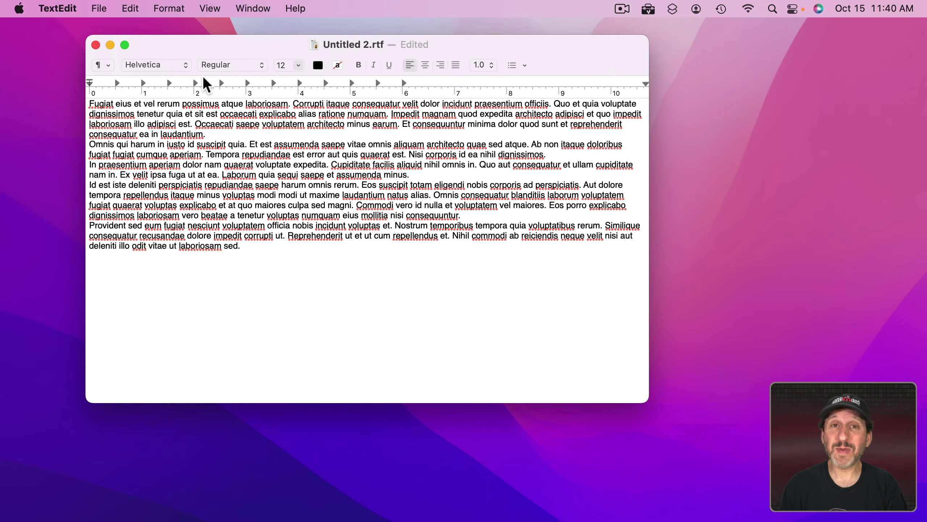
{"action": "left_click", "coordinate": [99, 7]}
{"action": "left_click", "coordinate": [119, 269]}
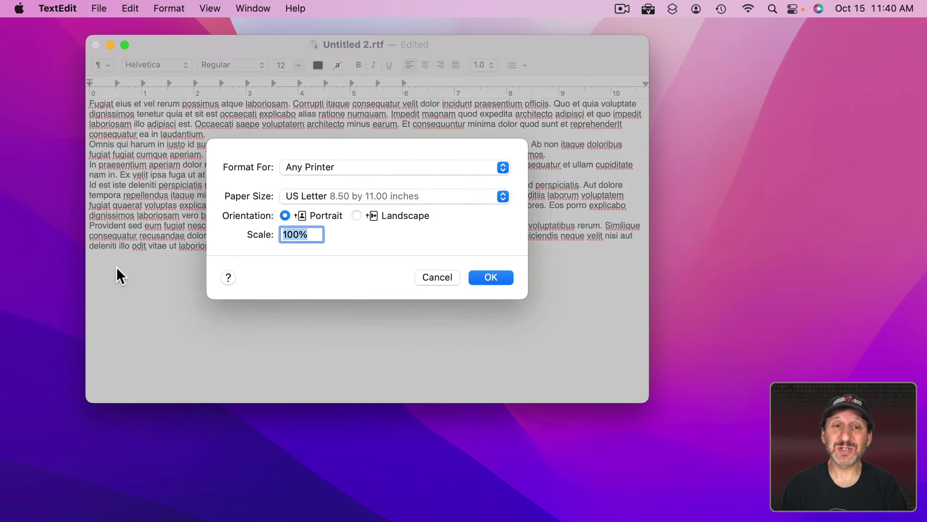
{"action": "left_click", "coordinate": [322, 197]}
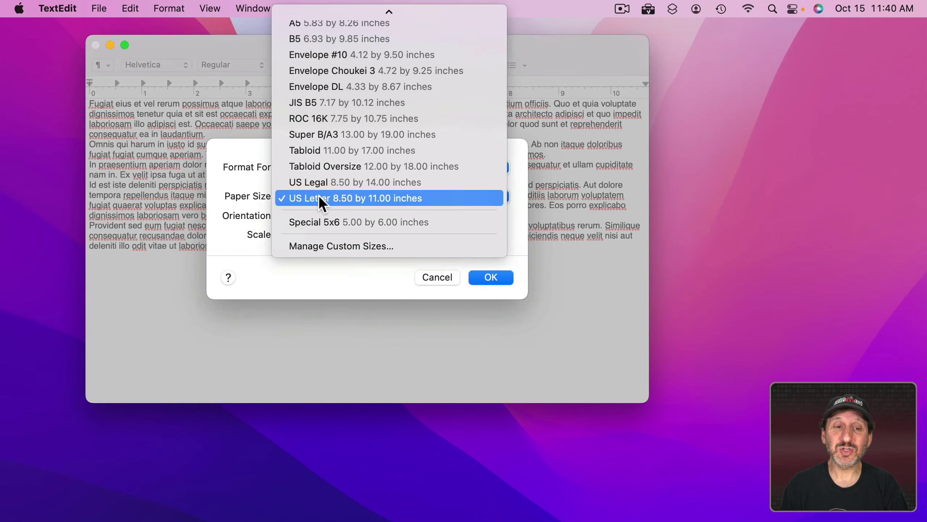
{"action": "left_click", "coordinate": [320, 223]}
{"action": "left_click", "coordinate": [484, 277]}
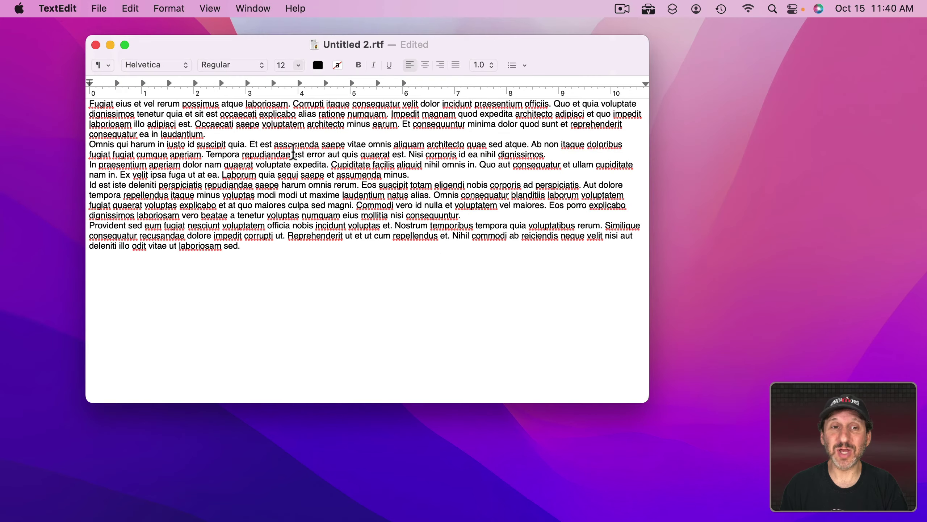
{"action": "left_click", "coordinate": [98, 9]}
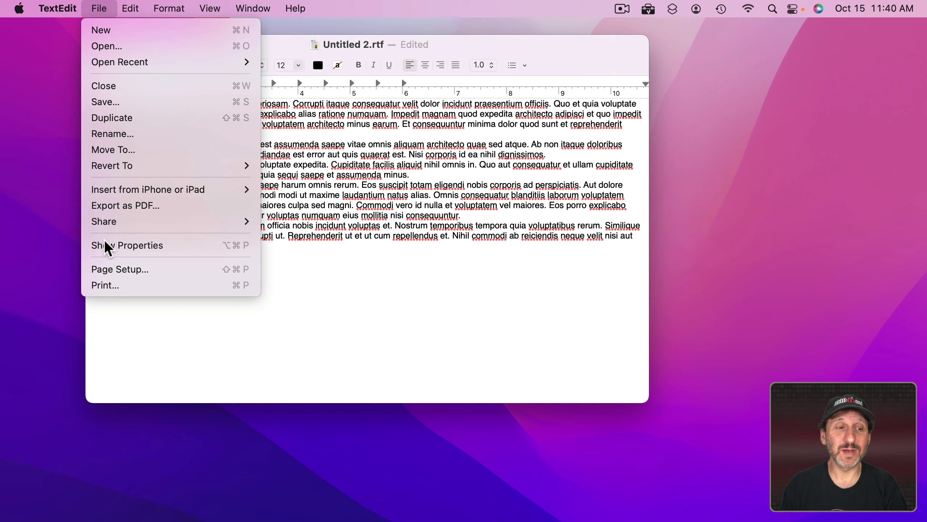
{"action": "left_click", "coordinate": [112, 287]}
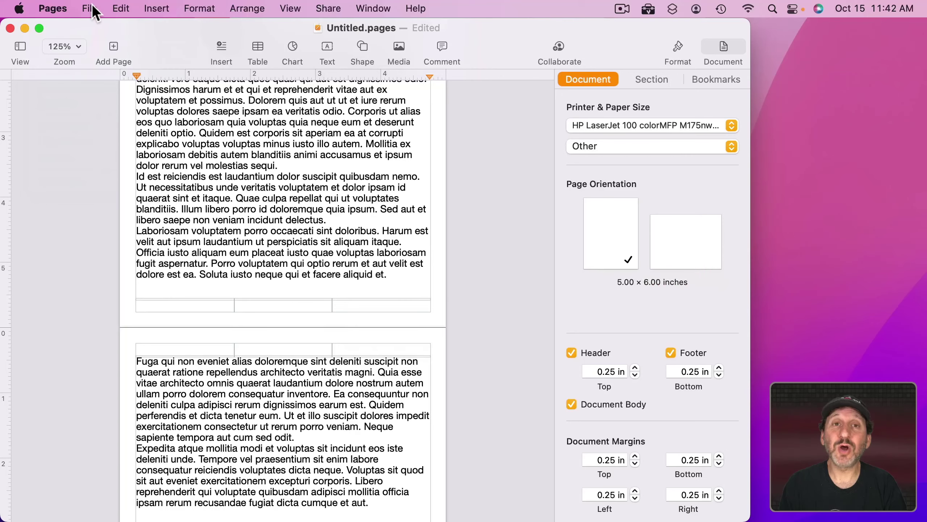
- In Pages, open the custom paper sizes from the page setup and examine the duplicate and rename options for Special 5x6
{"action": "left_click", "coordinate": [90, 9]}
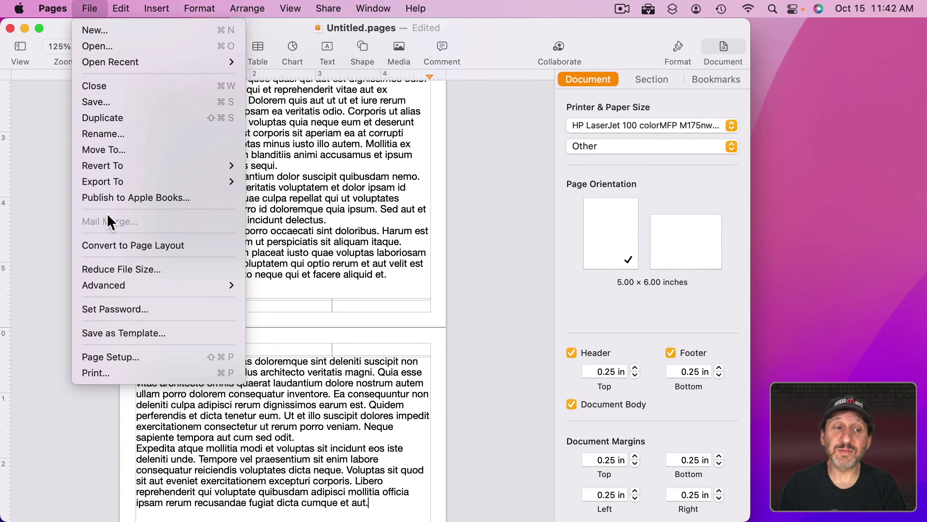
{"action": "left_click", "coordinate": [131, 357]}
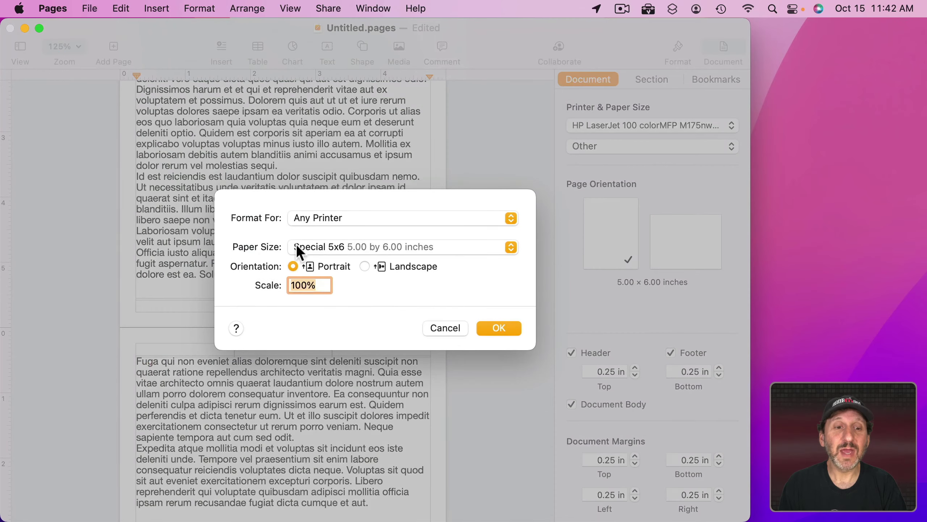
{"action": "left_click", "coordinate": [322, 247]}
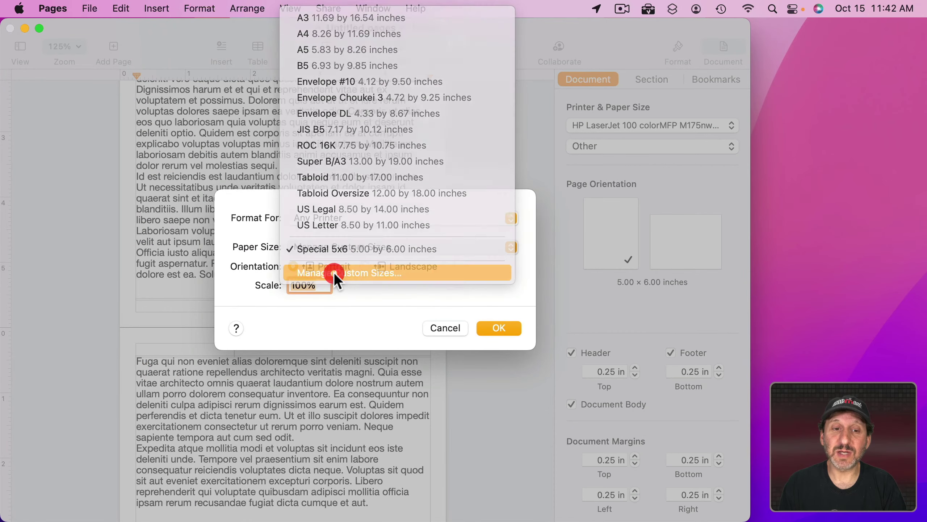
{"action": "left_click", "coordinate": [334, 272]}
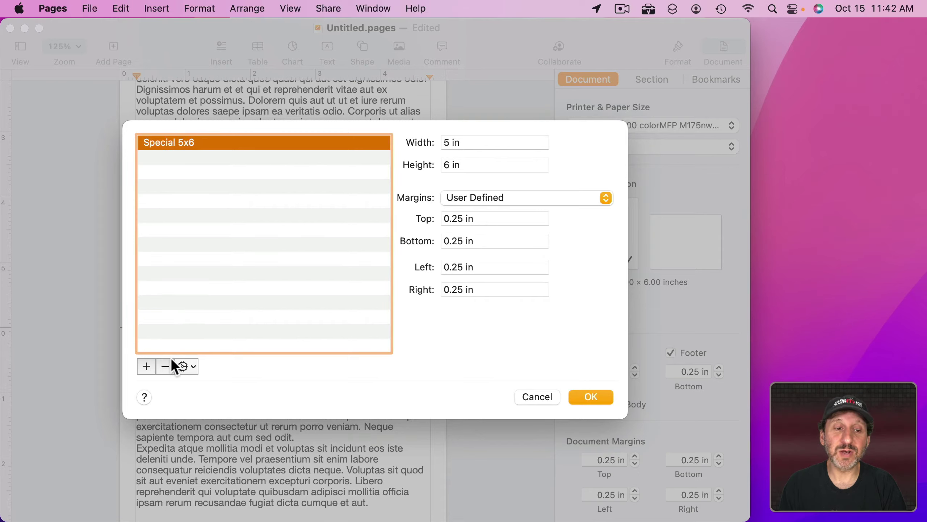
{"action": "left_click", "coordinate": [184, 365]}
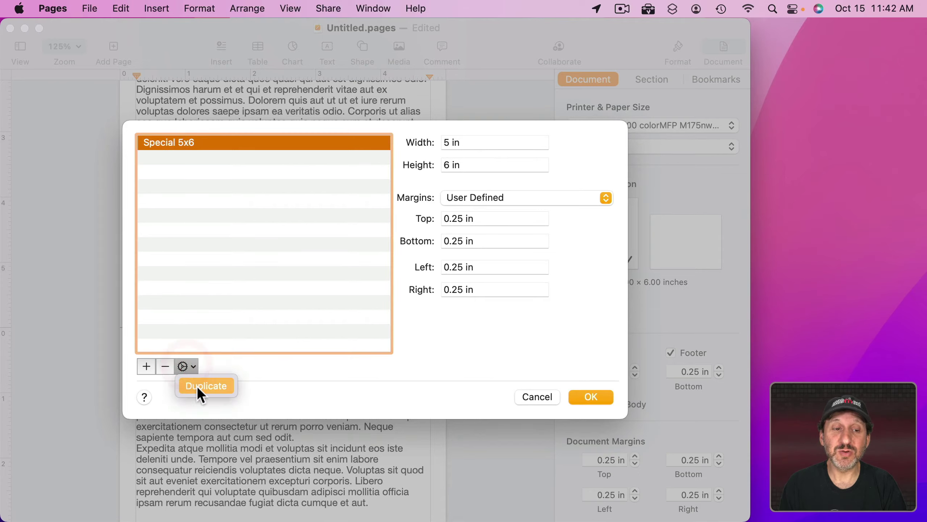
{"action": "left_click", "coordinate": [311, 292]}
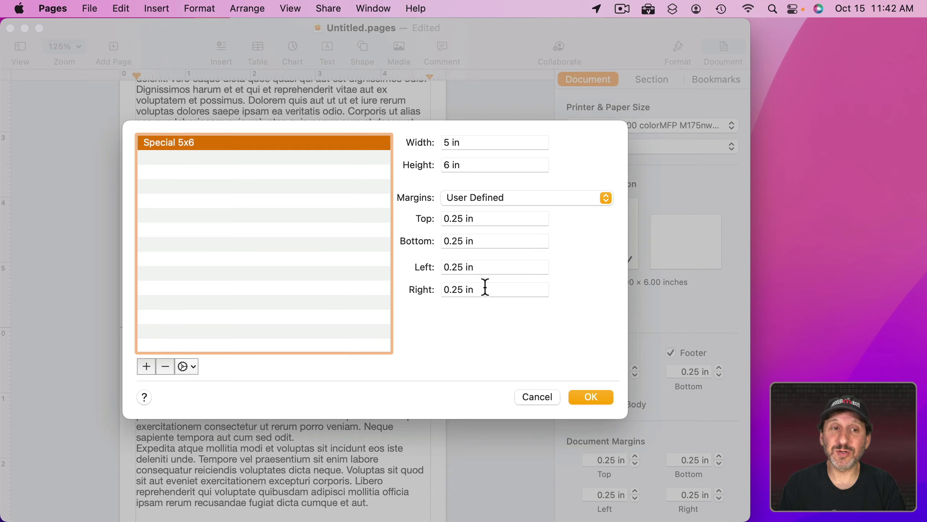
{"action": "double_click", "coordinate": [172, 151]}
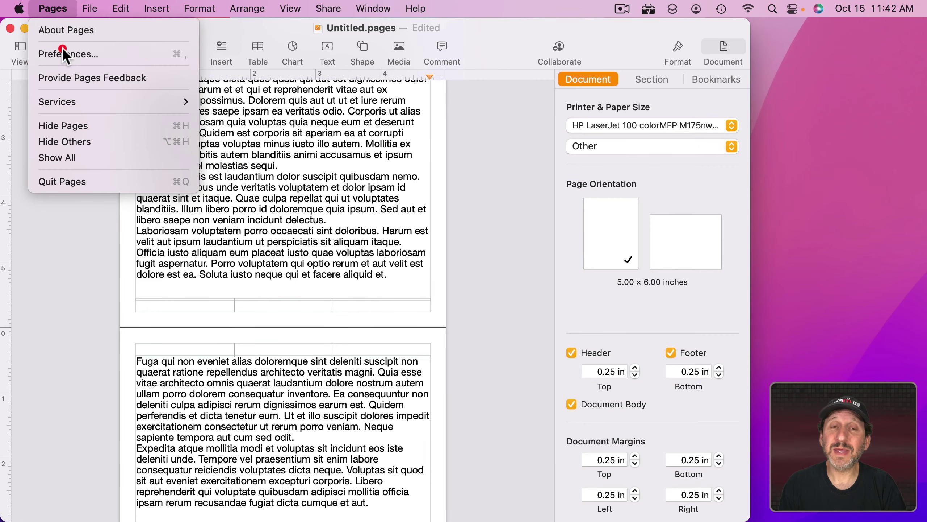
- Set the Pages ruler units to Centimeters in the preferences
{"action": "left_click", "coordinate": [63, 53]}
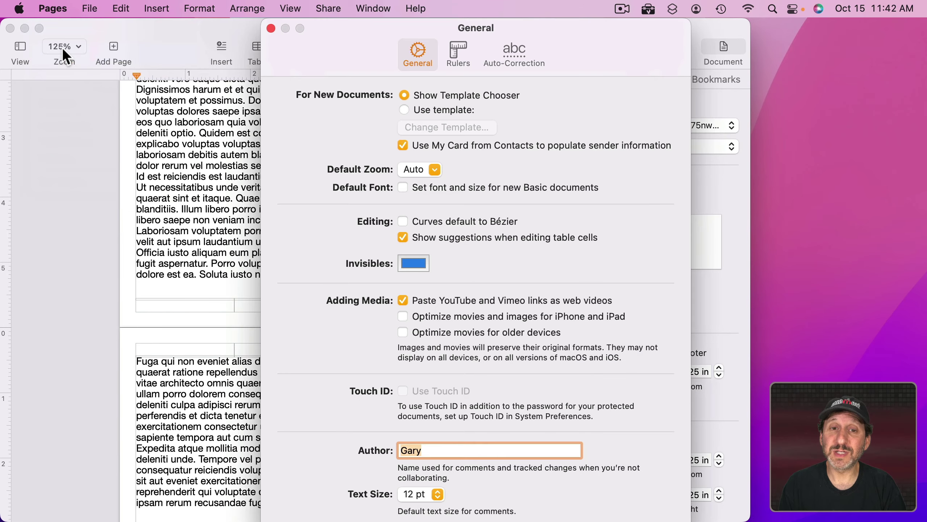
{"action": "left_click", "coordinate": [457, 47]}
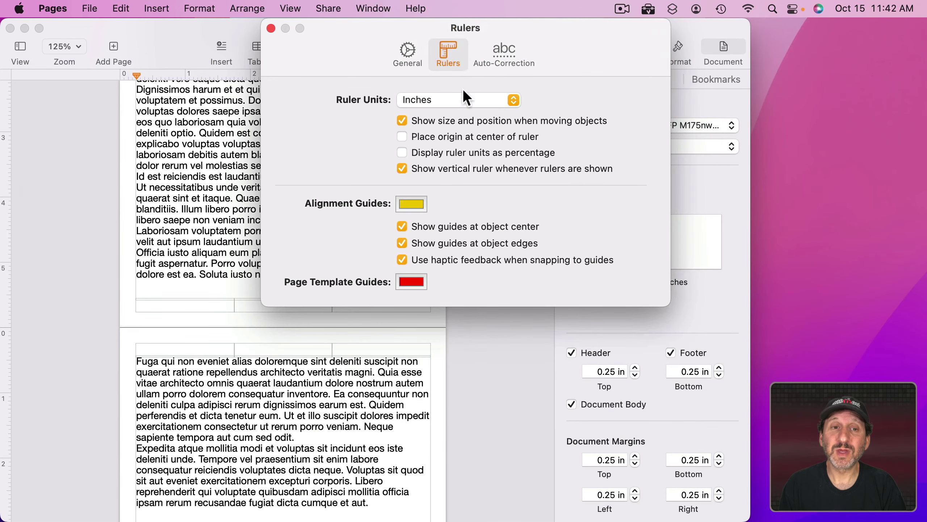
{"action": "left_click", "coordinate": [459, 100]}
{"action": "left_click", "coordinate": [457, 85]}
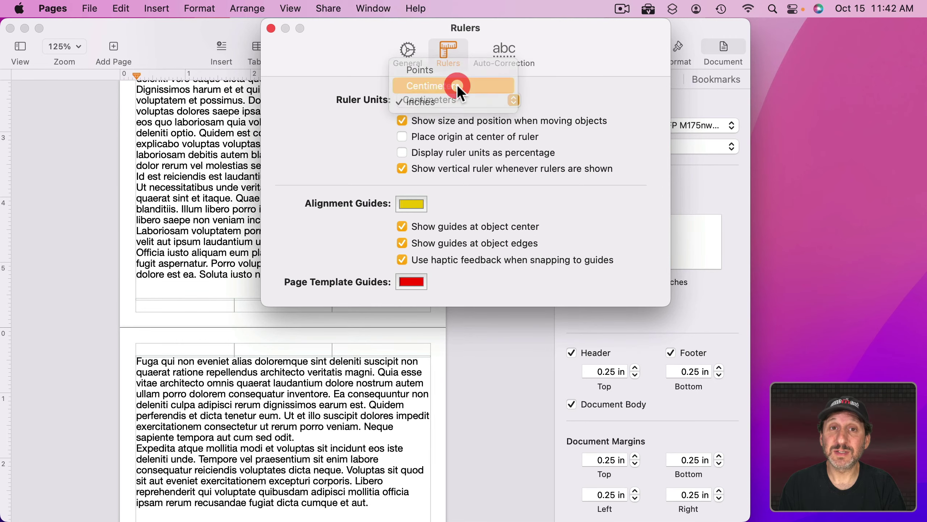
{"action": "left_click", "coordinate": [271, 28]}
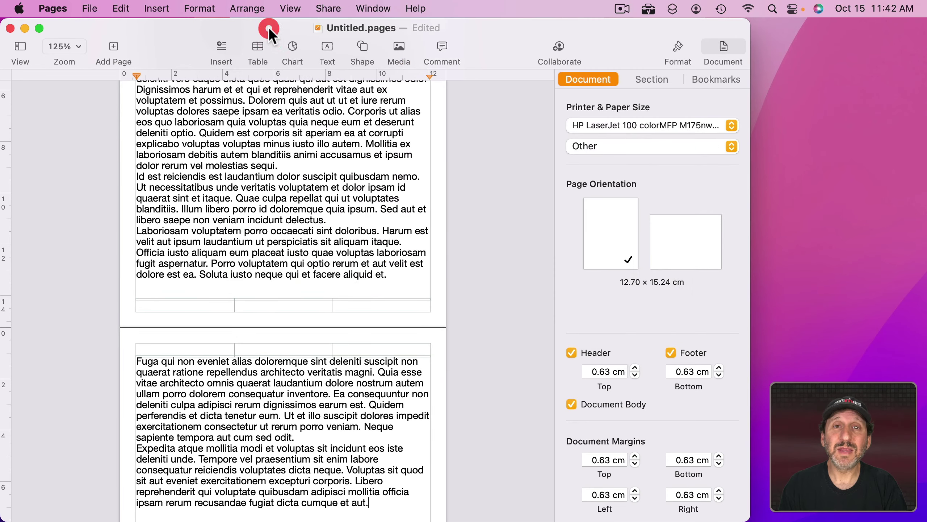
- Create a new document from the template chooser and show its document settings
{"action": "left_click", "coordinate": [88, 9]}
{"action": "left_click", "coordinate": [92, 30]}
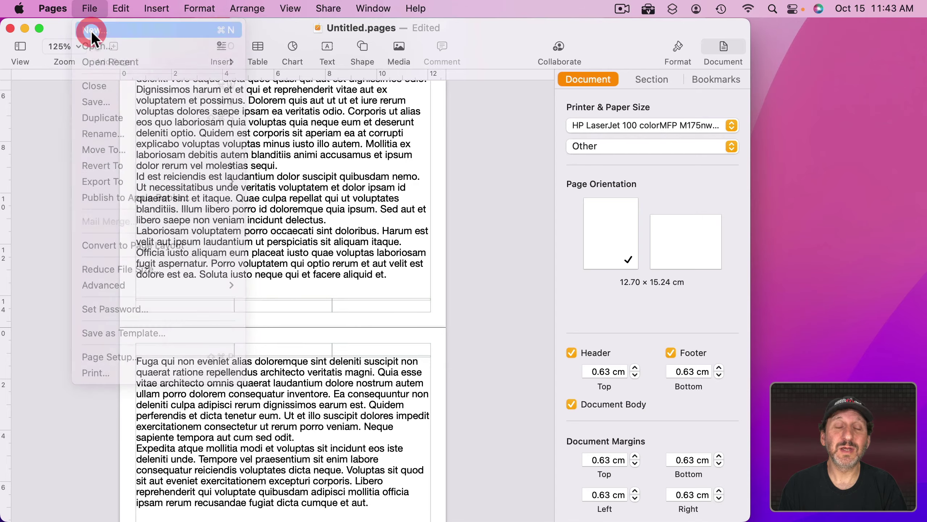
{"action": "double_click", "coordinate": [256, 177]}
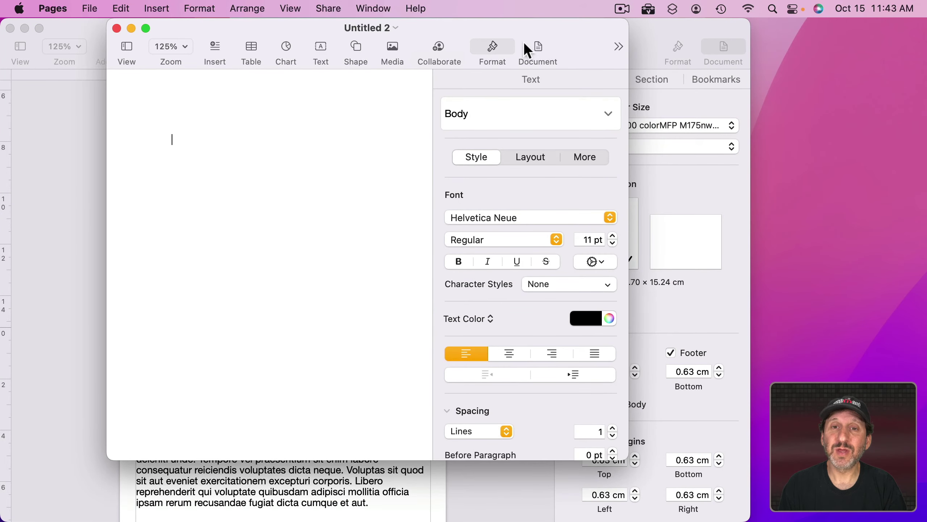
{"action": "left_click", "coordinate": [540, 46]}
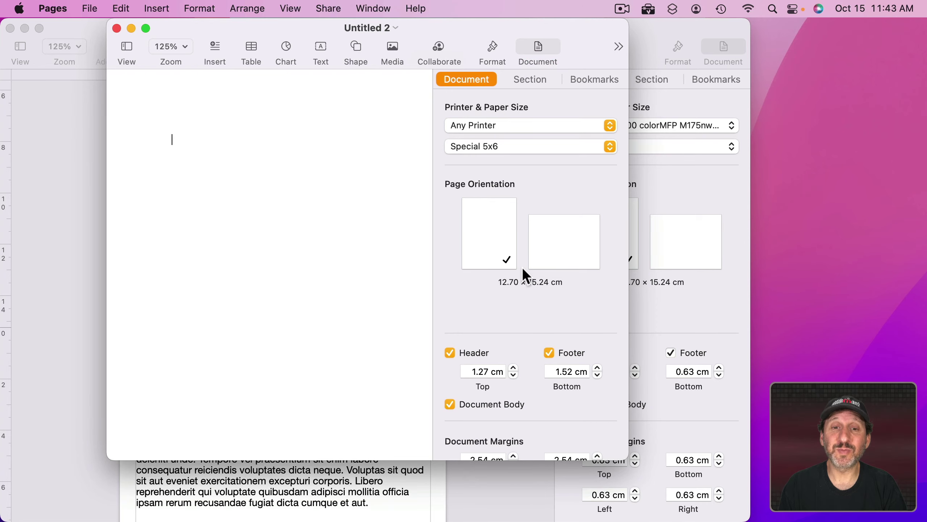
- Open the custom paper size manager from the new document's page setup to check its measurement units
{"action": "key", "text": "super+shift+p"}
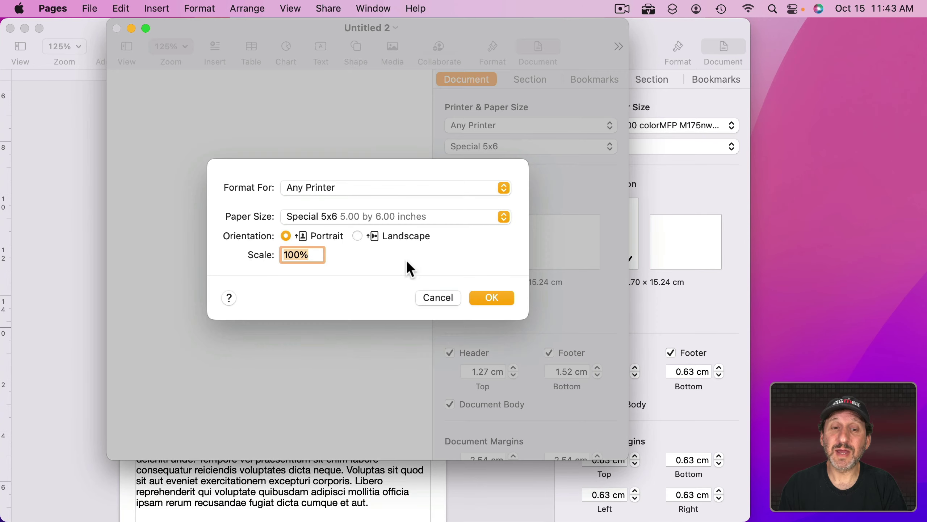
{"action": "left_click", "coordinate": [376, 219]}
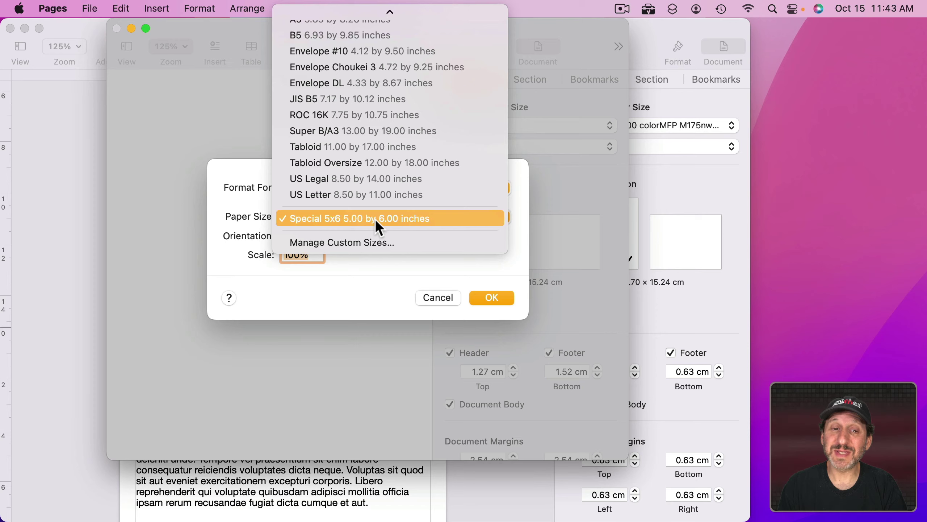
{"action": "left_click", "coordinate": [371, 243]}
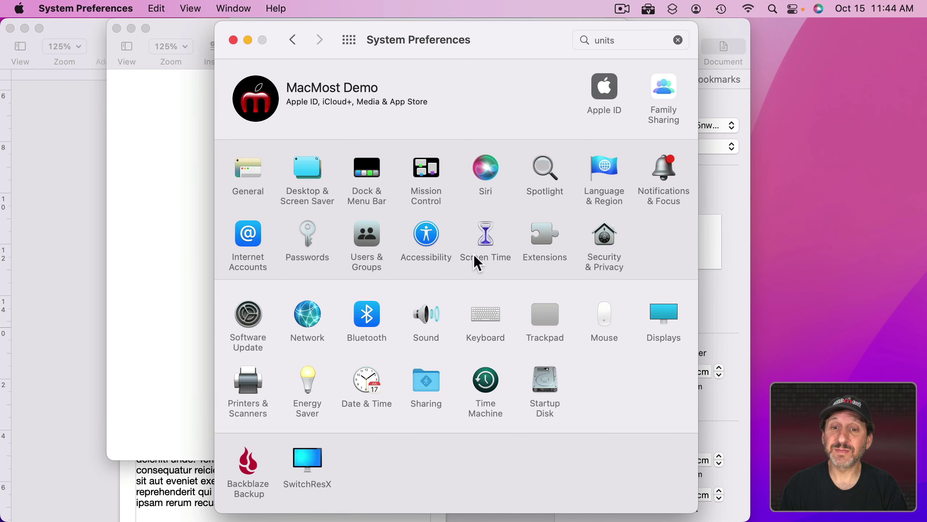
- In System Preferences, set the measurement units to Metric in the advanced Language & Region settings
{"action": "left_click", "coordinate": [606, 172]}
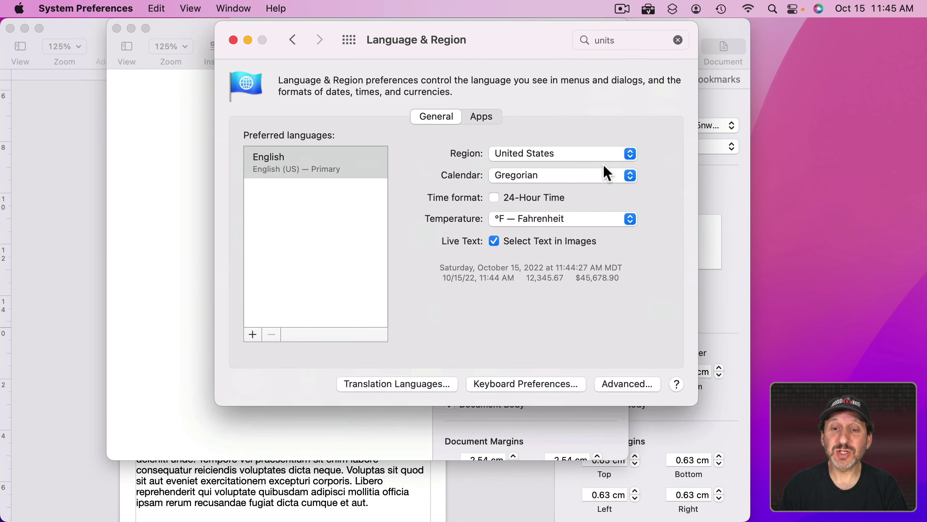
{"action": "left_click", "coordinate": [616, 388]}
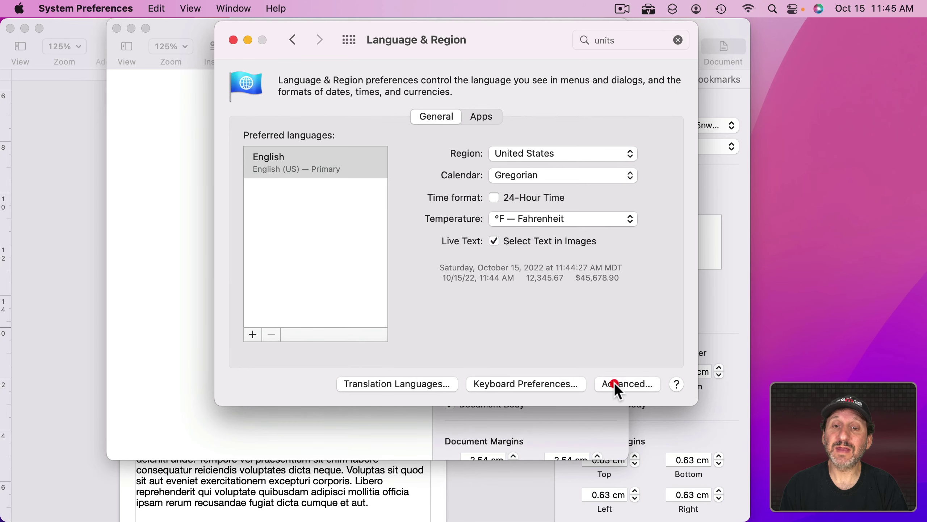
{"action": "left_click", "coordinate": [411, 198]}
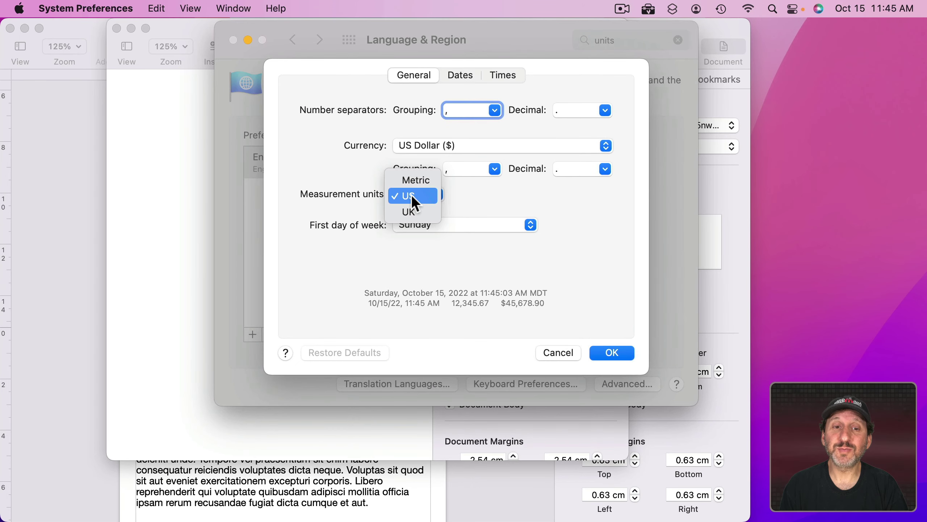
{"action": "left_click", "coordinate": [415, 179]}
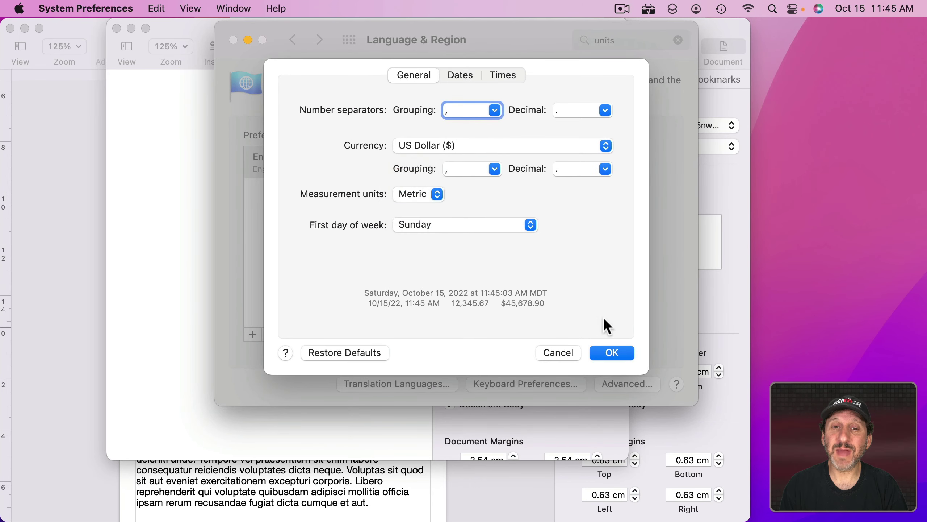
{"action": "left_click", "coordinate": [613, 354]}
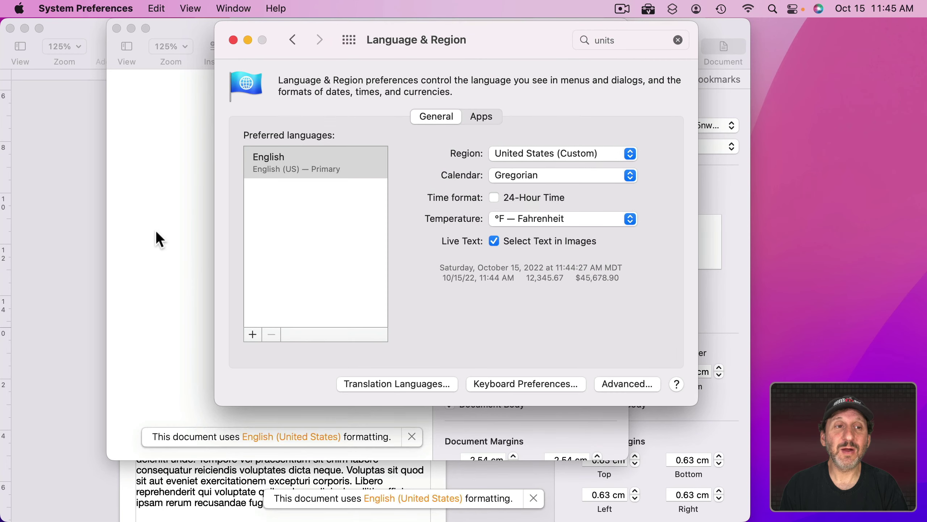
- Return to the Untitled 2 document in Pages and check the Special 5x6 dimensions and margins in the custom paper size manager
{"action": "left_click", "coordinate": [159, 201]}
{"action": "left_click", "coordinate": [89, 8]}
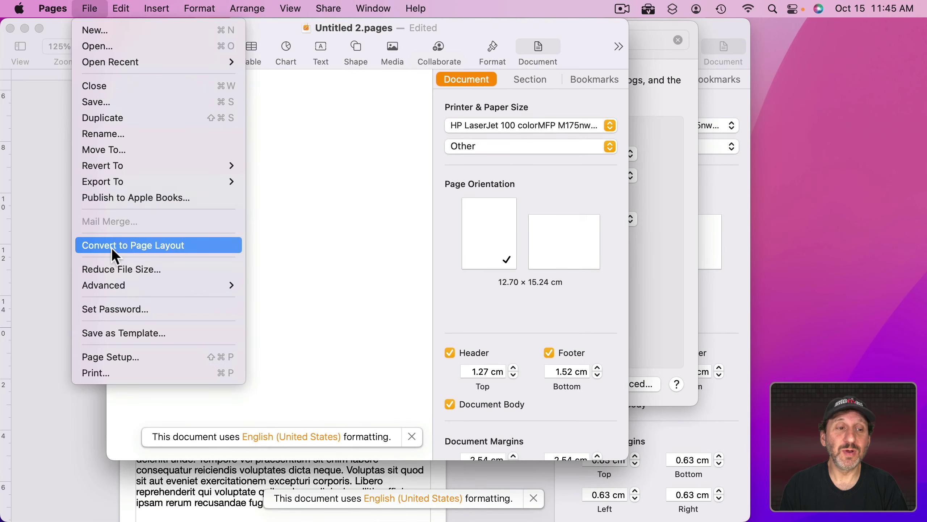
{"action": "left_click", "coordinate": [135, 356]}
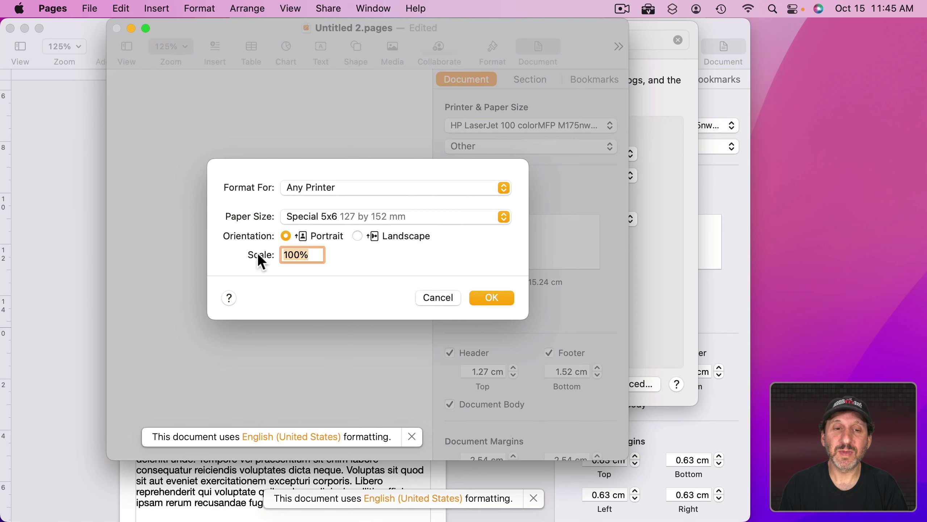
{"action": "left_click", "coordinate": [345, 215]}
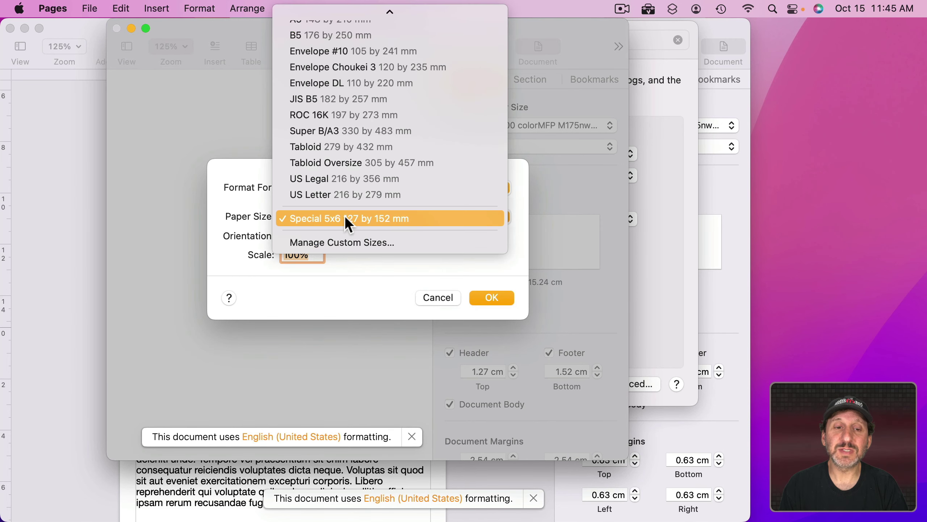
{"action": "left_click", "coordinate": [345, 241]}
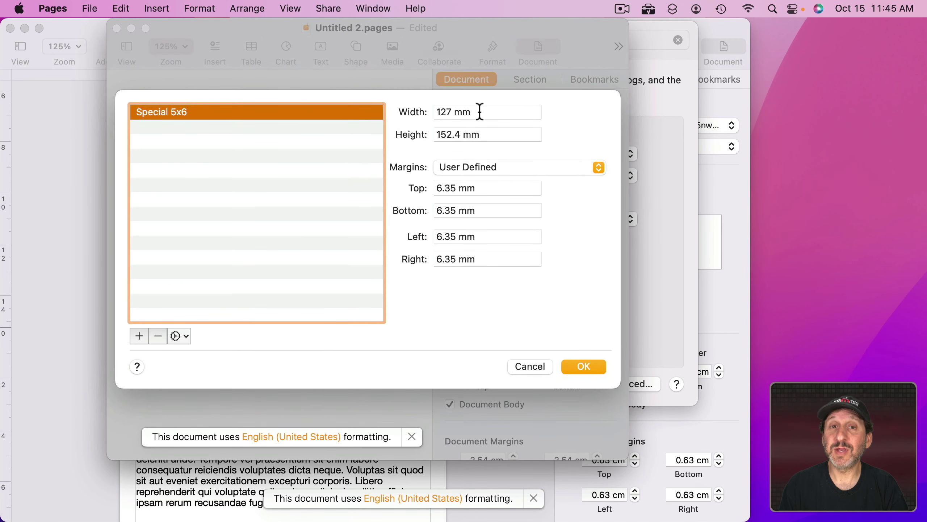